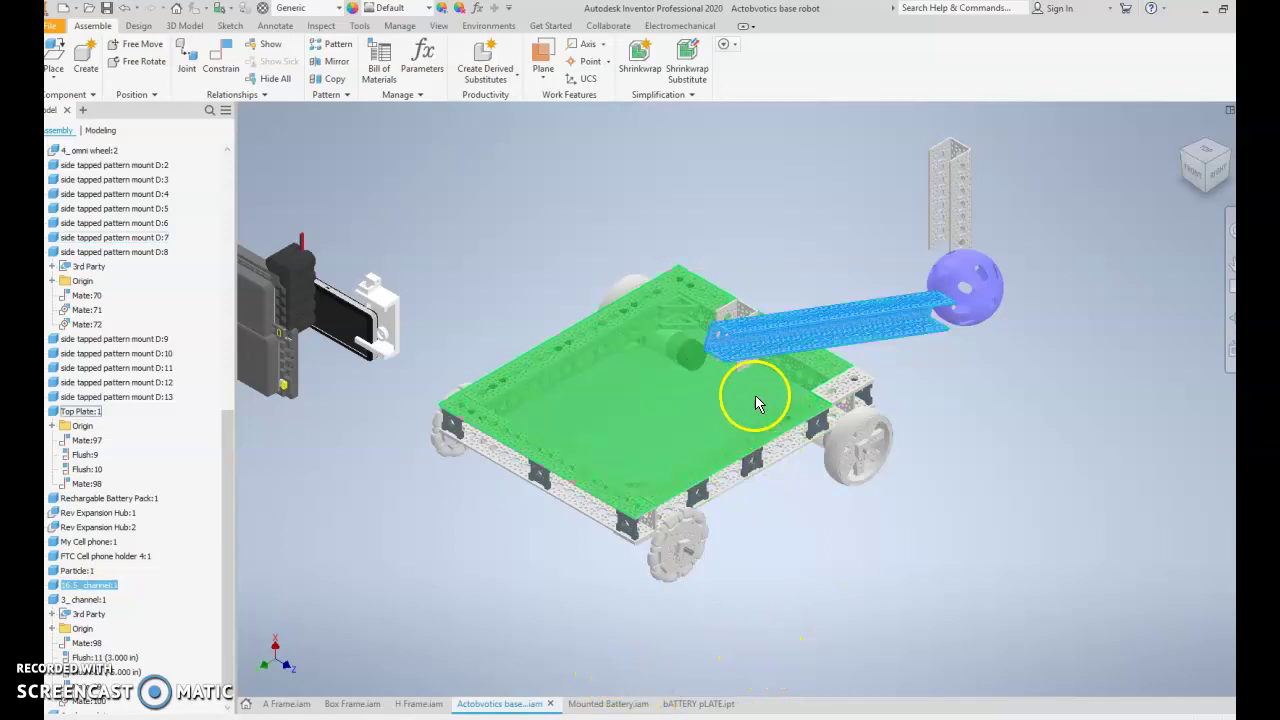
Deselect the 16.5 channel and examine the robot's side profile in the right view
{"action": "scroll", "coordinate": [748, 388], "scroll_direction": "down", "scroll_amount": 3}
{"action": "scroll", "coordinate": [745, 381], "scroll_direction": "up", "scroll_amount": 3}
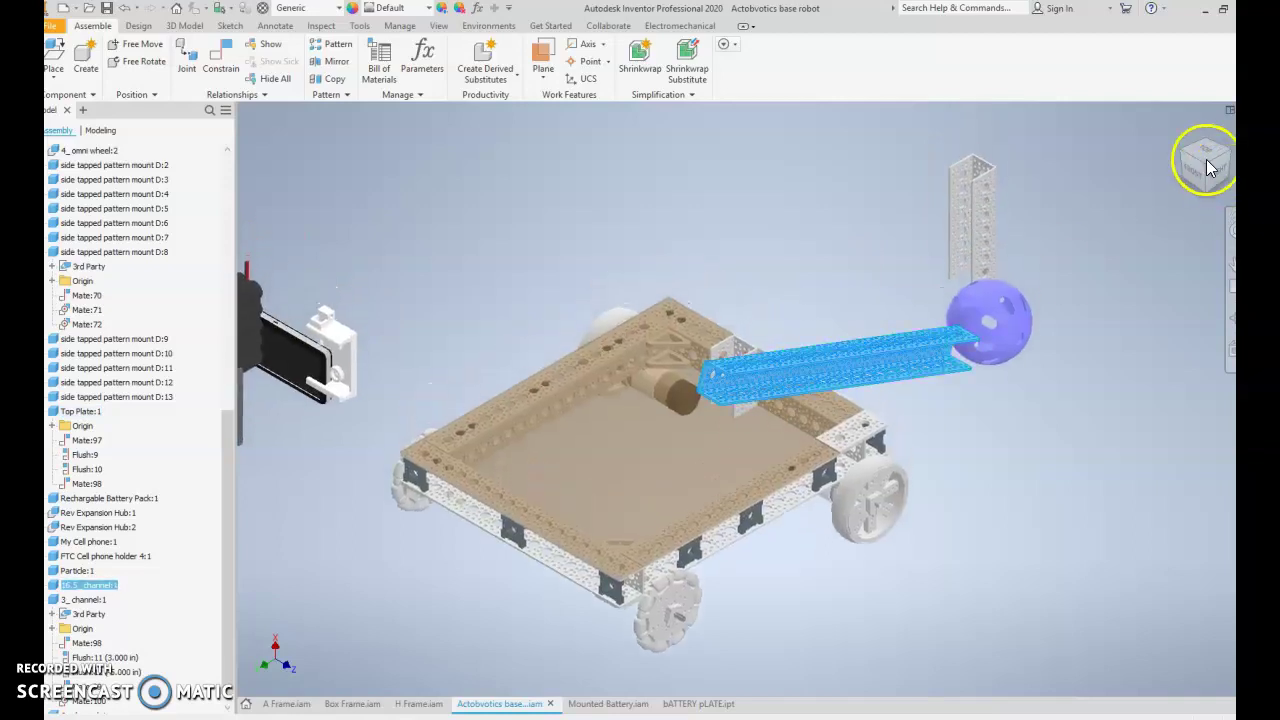
{"action": "scroll", "coordinate": [812, 357], "scroll_direction": "down", "scroll_amount": 1}
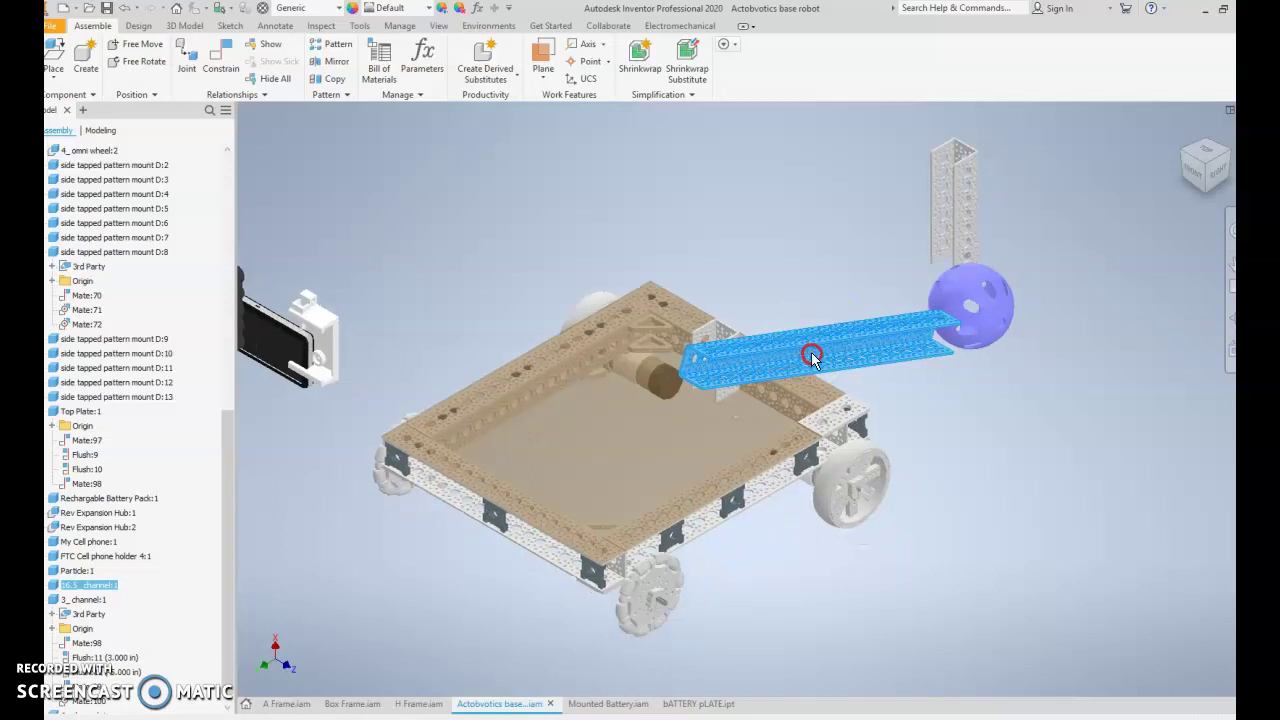
{"action": "scroll", "coordinate": [812, 357], "scroll_direction": "up", "scroll_amount": 3}
{"action": "scroll", "coordinate": [813, 351], "scroll_direction": "down", "scroll_amount": 2}
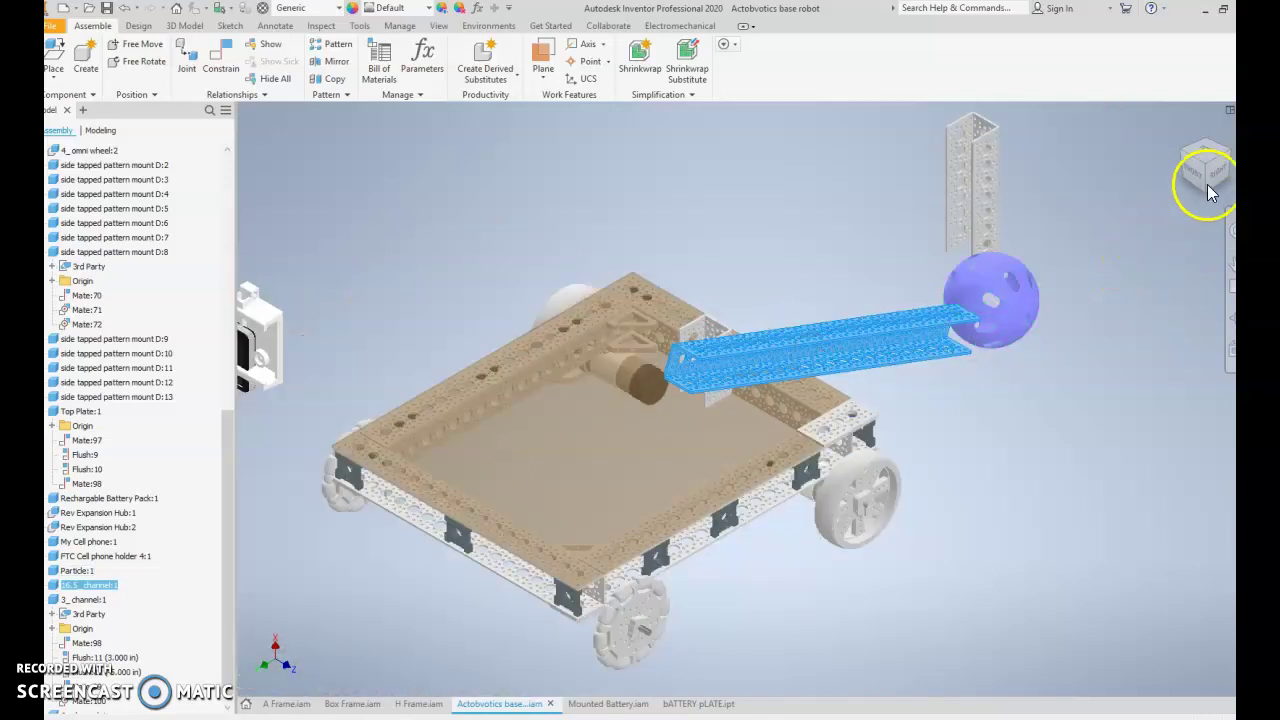
{"action": "key", "text": "Escape"}
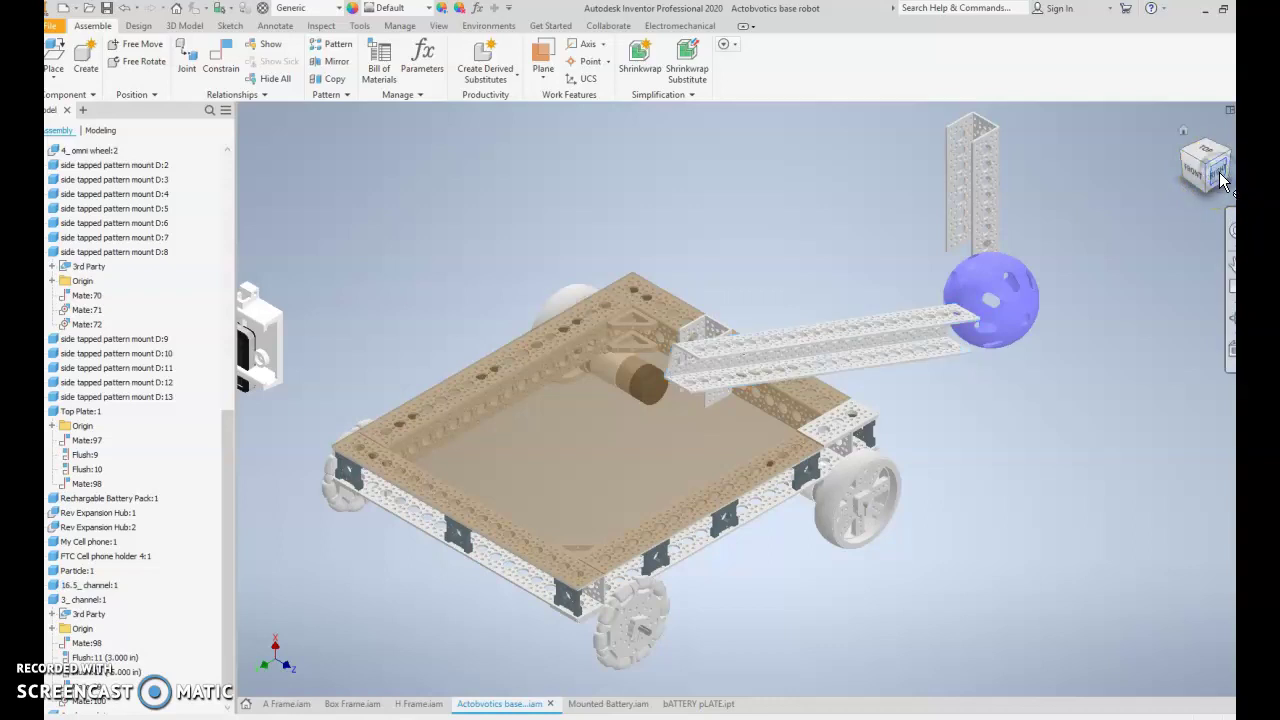
{"action": "left_click", "coordinate": [1218, 171]}
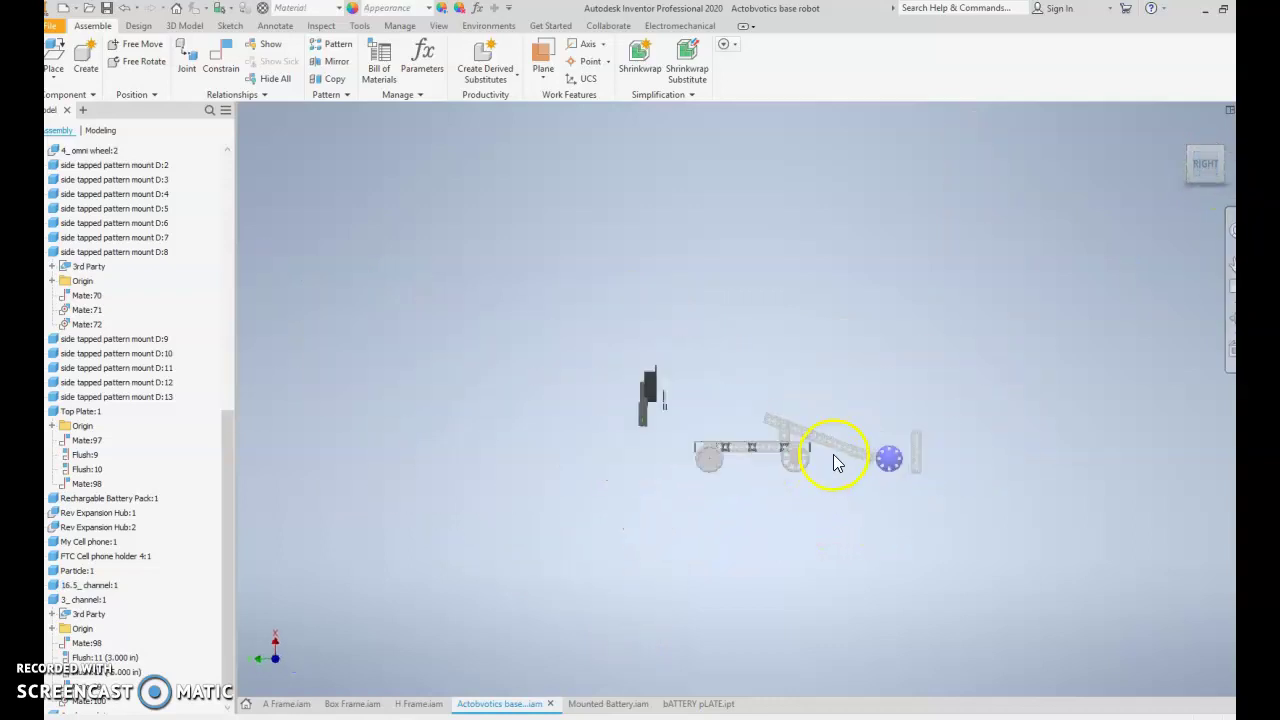
{"action": "scroll", "coordinate": [829, 465], "scroll_direction": "up", "scroll_amount": 4}
{"action": "left_click_drag", "start_coordinate": [859, 467], "coordinate": [819, 467]}
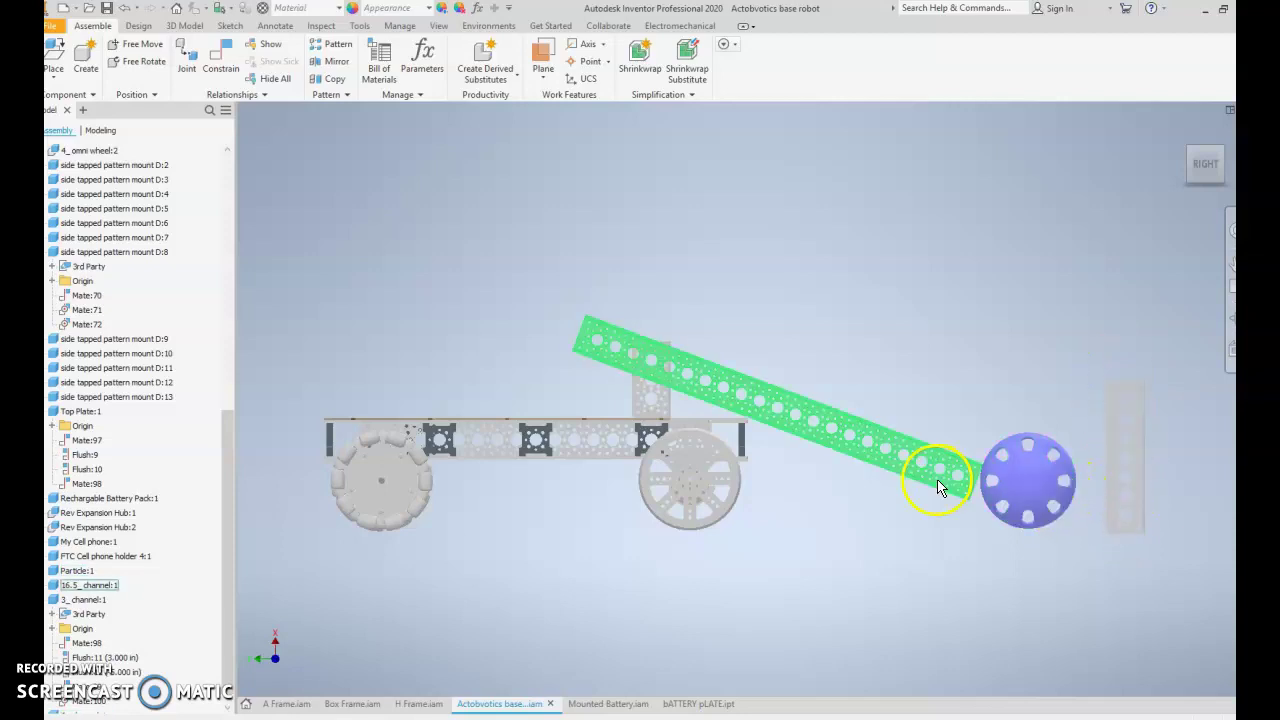
Nudge the ball slightly away from the arm's tip and measure the distance from the frame's far end to the tip
{"action": "mouse_move", "coordinate": [1017, 488]}
{"action": "left_mouse_down"}
{"action": "mouse_move", "coordinate": [1020, 390]}
{"action": "mouse_move", "coordinate": [1022, 490]}
{"action": "left_mouse_up"}
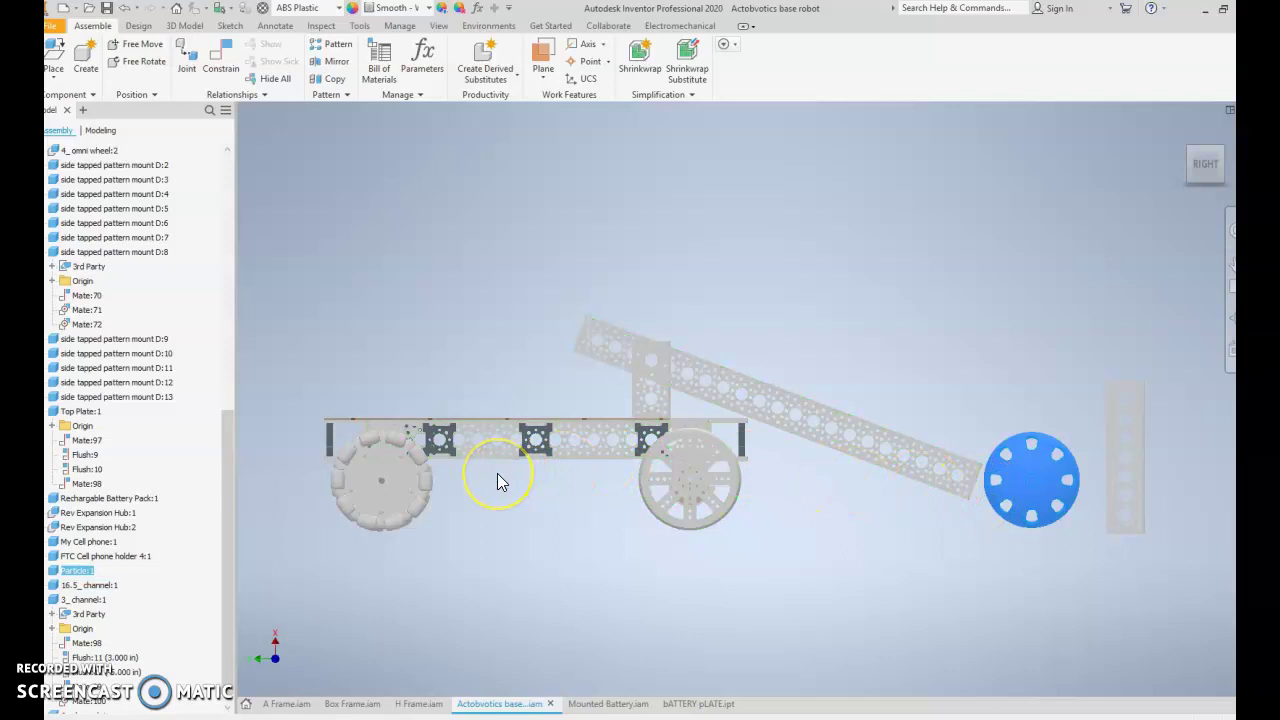
{"action": "key", "text": "m"}
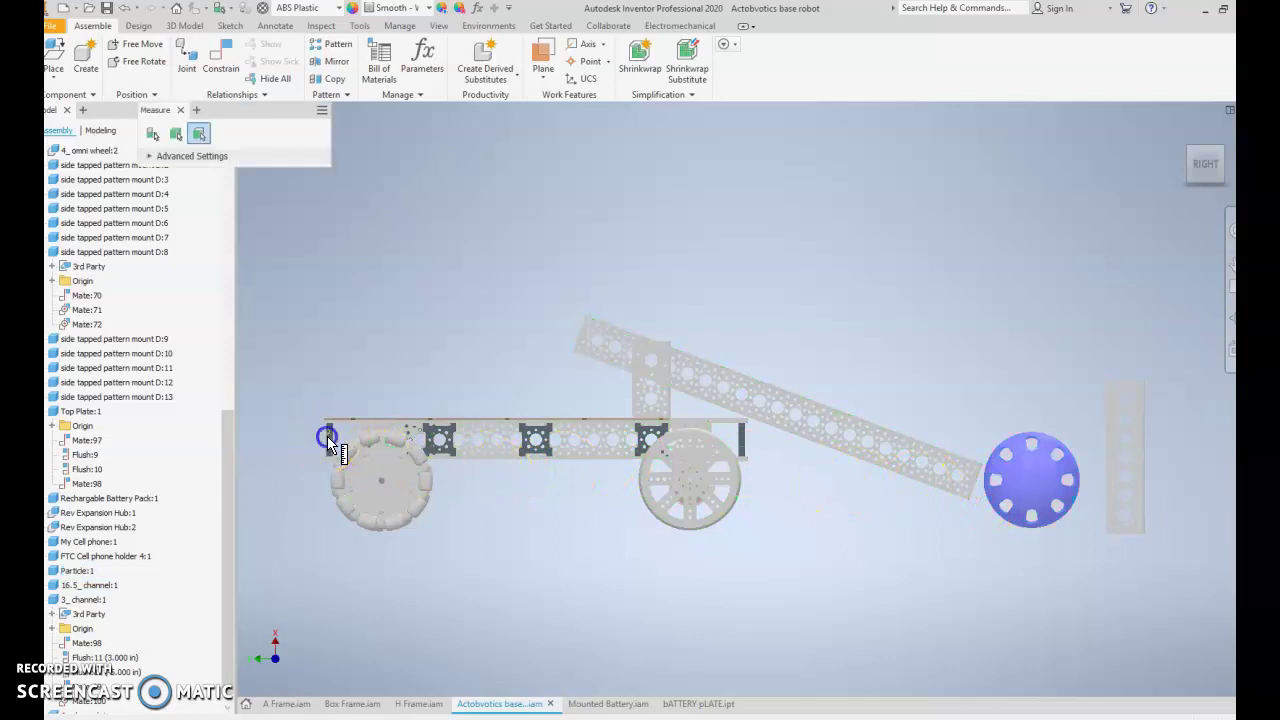
{"action": "left_click", "coordinate": [327, 438]}
{"action": "left_click", "coordinate": [984, 465]}
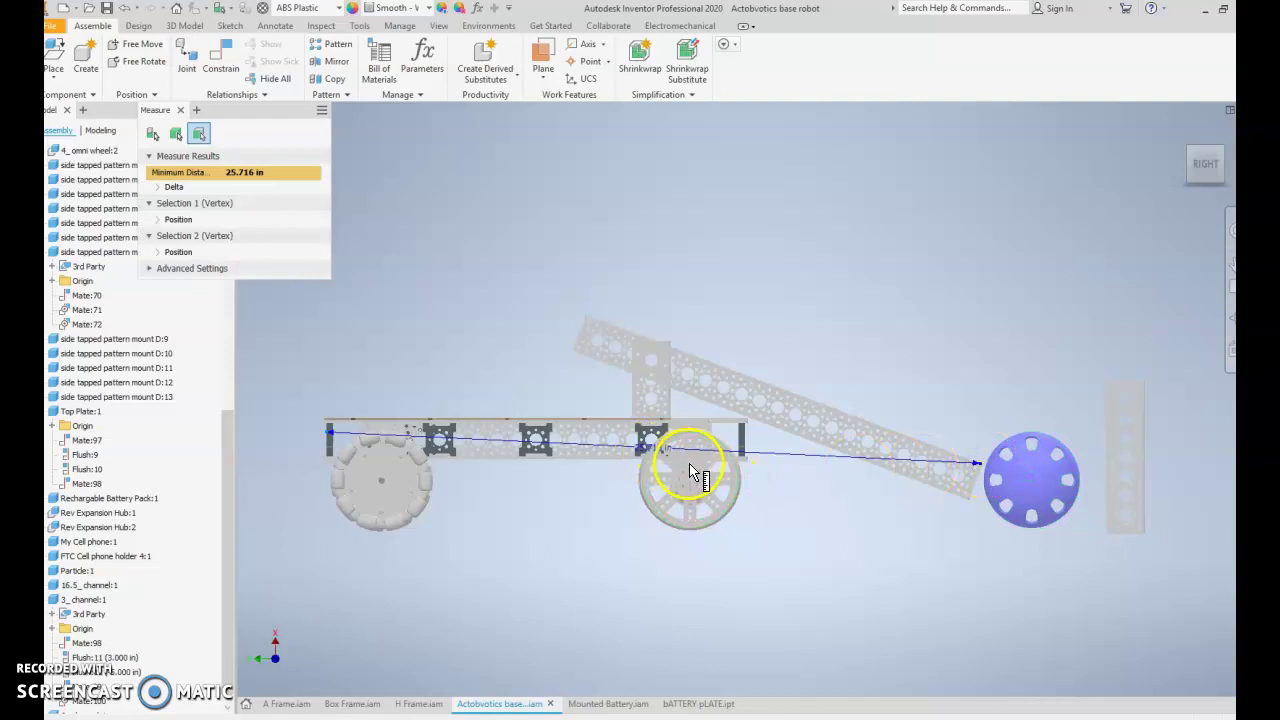
{"action": "key", "text": "Escape"}
Select the ball and examine its position against the arm, frame and wheels in the back view
{"action": "left_click", "coordinate": [1012, 464]}
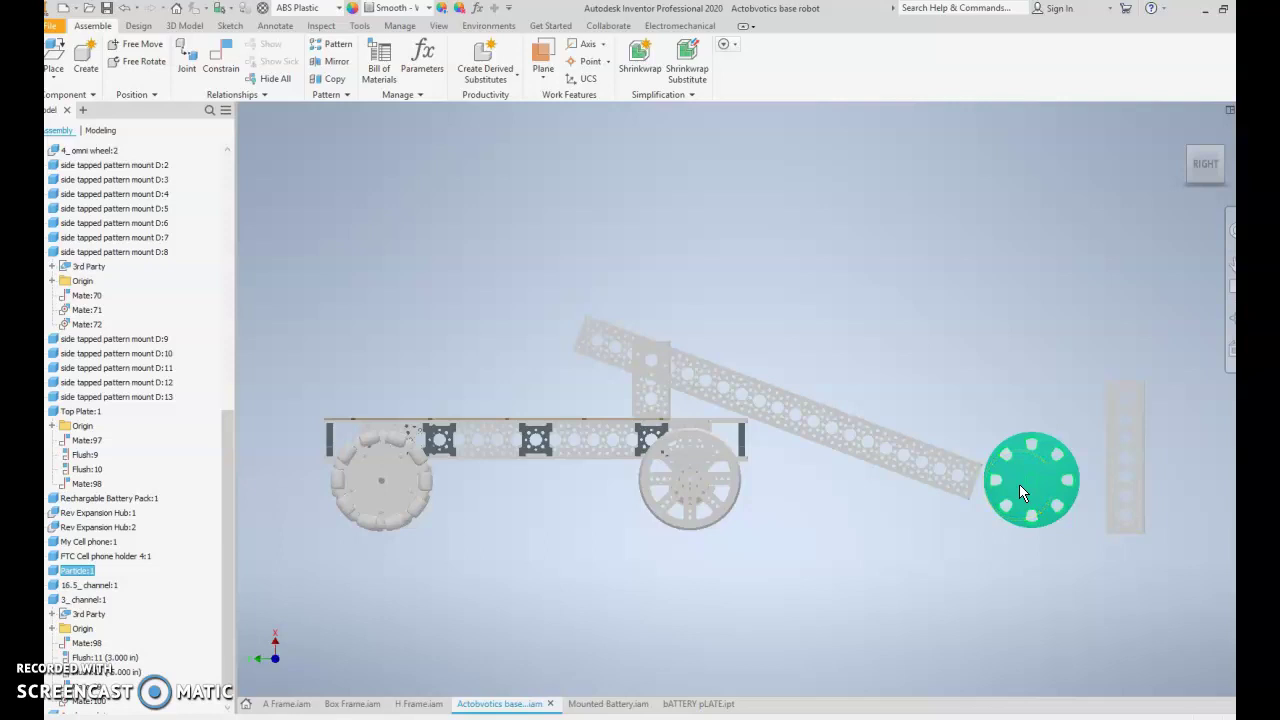
{"action": "left_click", "coordinate": [851, 486]}
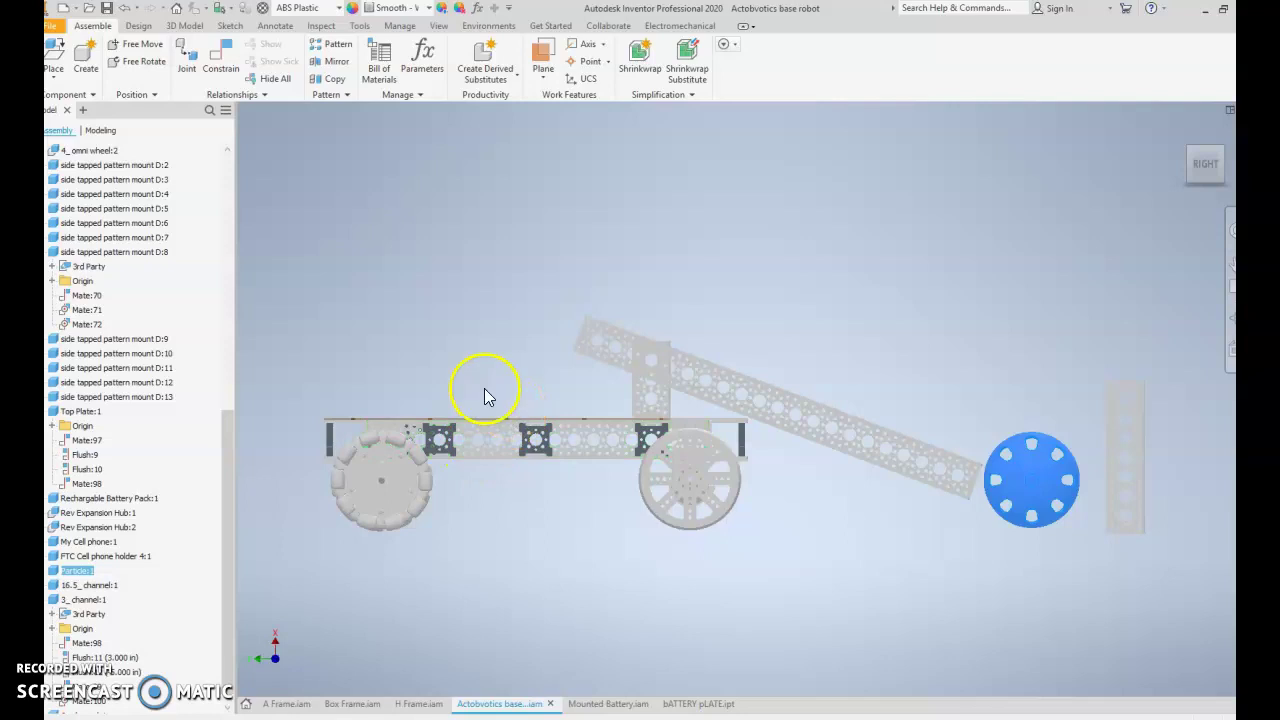
{"action": "left_click", "coordinate": [1233, 170]}
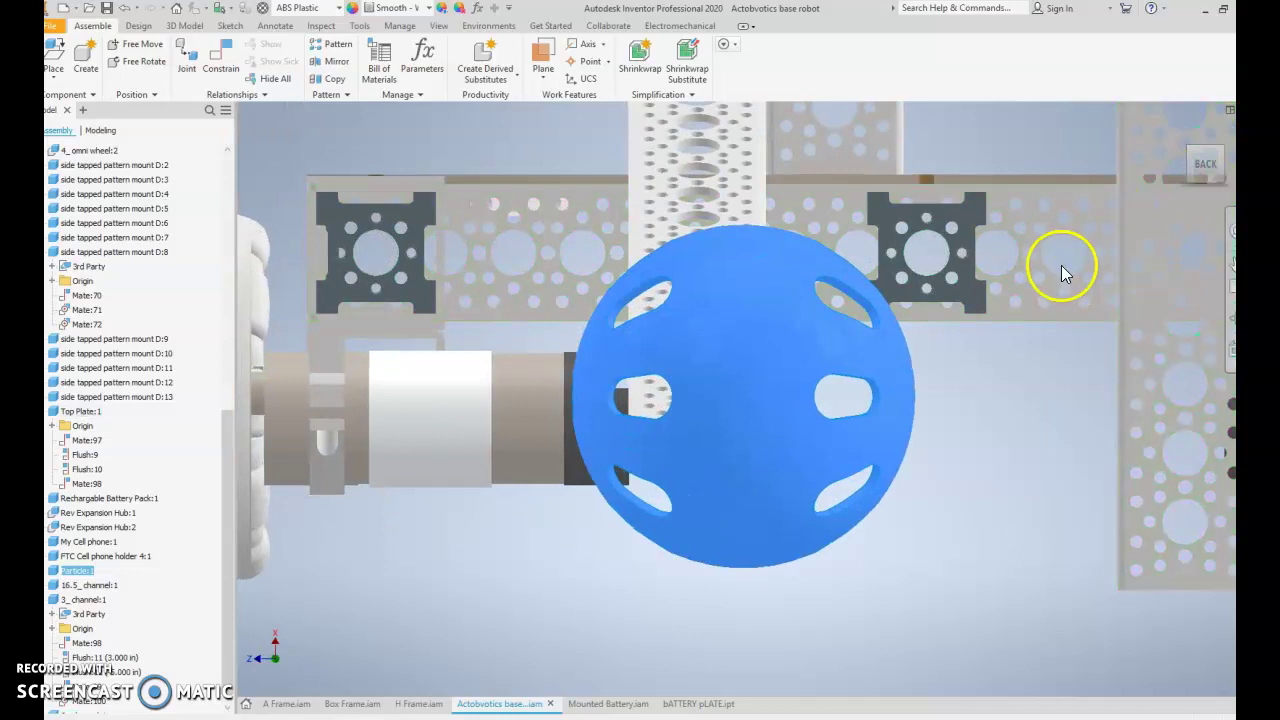
{"action": "scroll", "coordinate": [1059, 271], "scroll_direction": "up", "scroll_amount": 3}
{"action": "scroll", "coordinate": [1060, 271], "scroll_direction": "up", "scroll_amount": 1}
{"action": "left_click_drag", "start_coordinate": [1059, 272], "coordinate": [857, 377]}
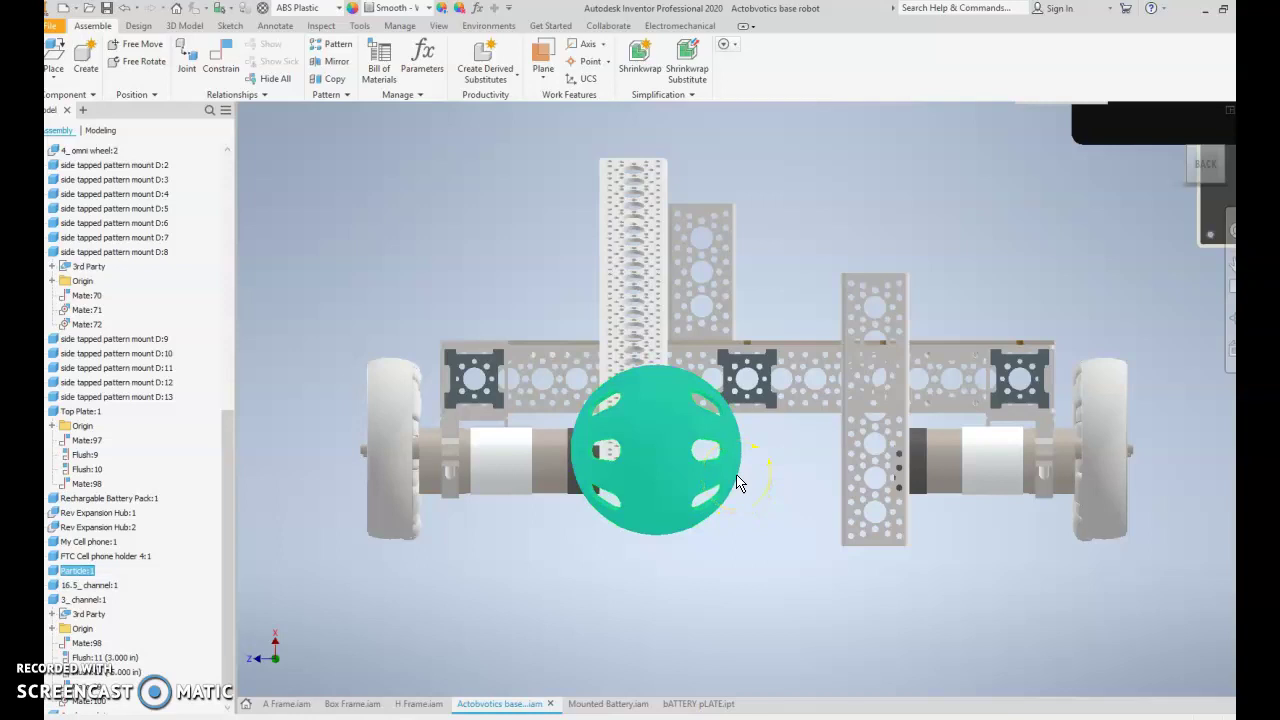
{"action": "left_click", "coordinate": [745, 465]}
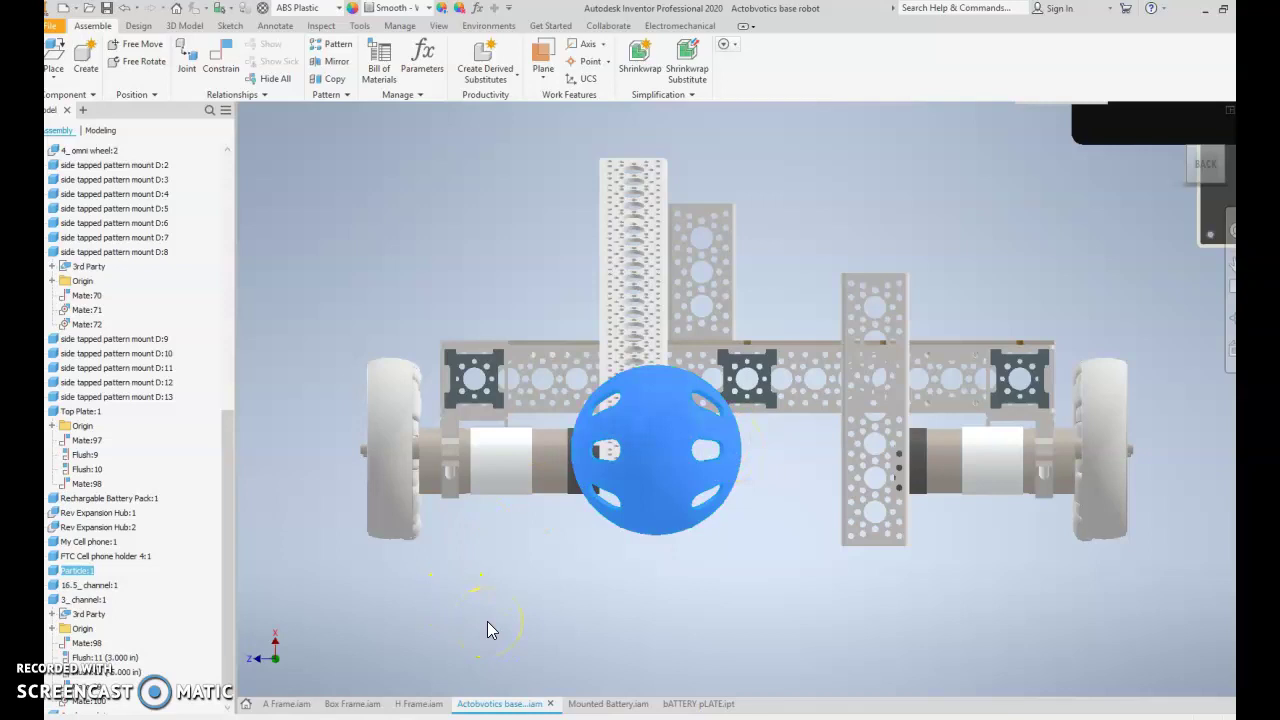
{"action": "left_click", "coordinate": [466, 566]}
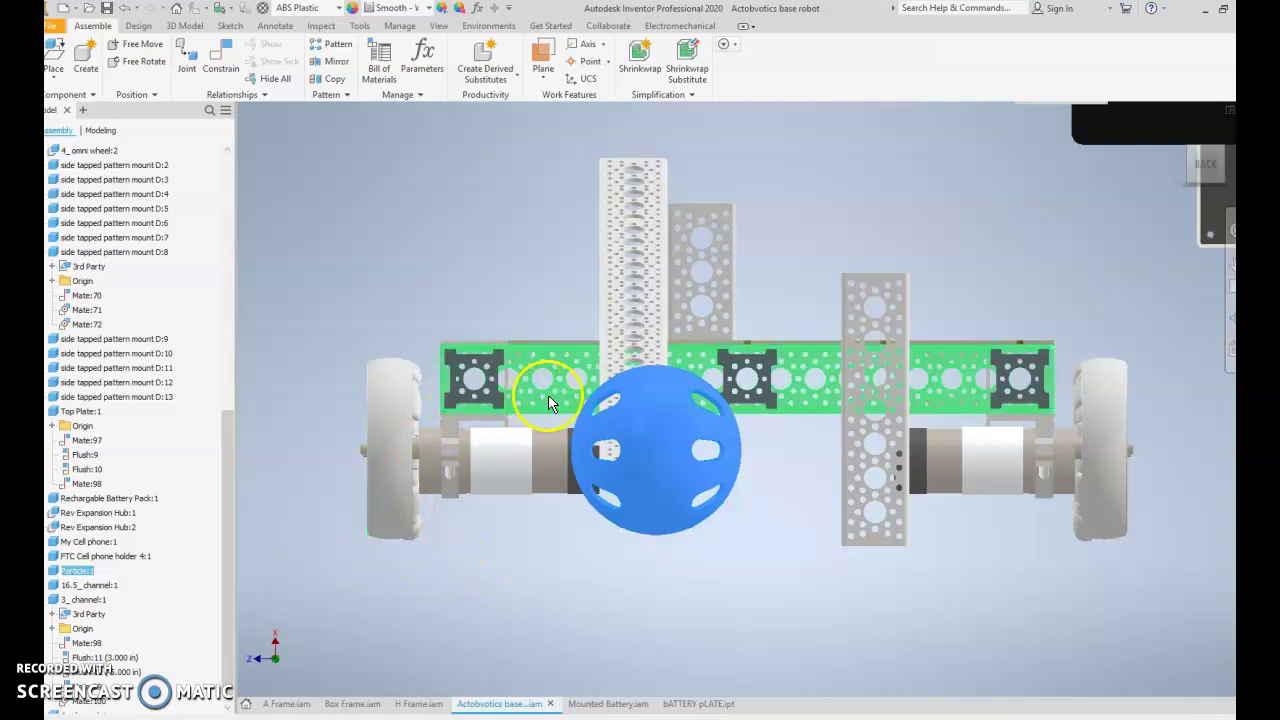
Inspect the frame corner beside the solid drive wheel, where the channels overlap around the side tapped pattern mount
{"action": "left_click_drag", "start_coordinate": [508, 371], "coordinate": [717, 403]}
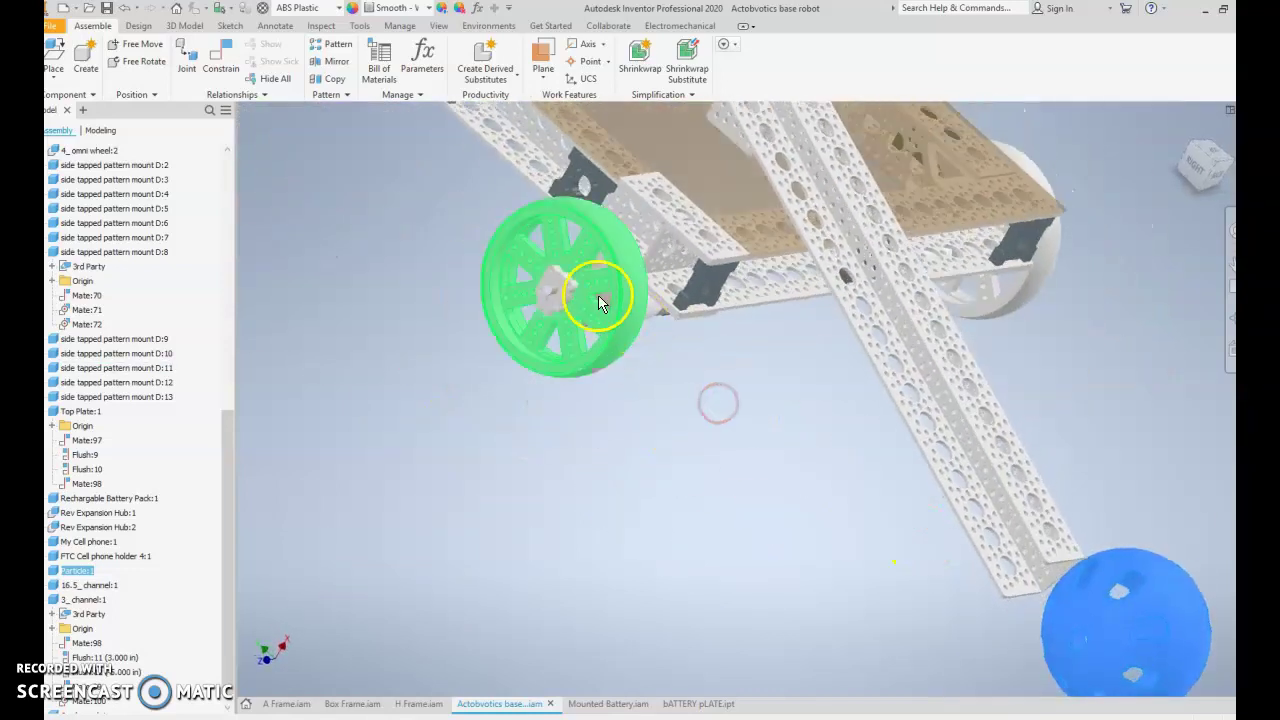
{"action": "left_click_drag", "start_coordinate": [591, 297], "coordinate": [546, 274]}
{"action": "scroll", "coordinate": [708, 292], "scroll_direction": "up", "scroll_amount": 3}
{"action": "scroll", "coordinate": [706, 294], "scroll_direction": "down", "scroll_amount": 5}
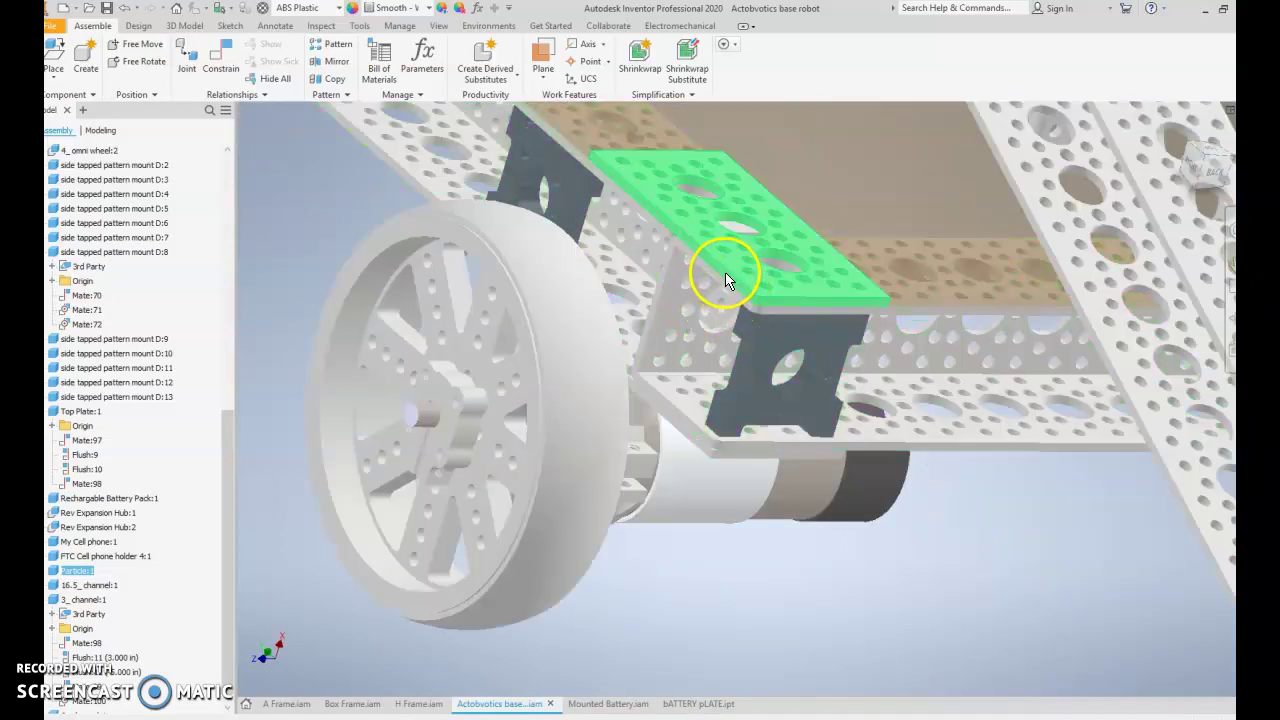
{"action": "scroll", "coordinate": [743, 328], "scroll_direction": "up", "scroll_amount": 3}
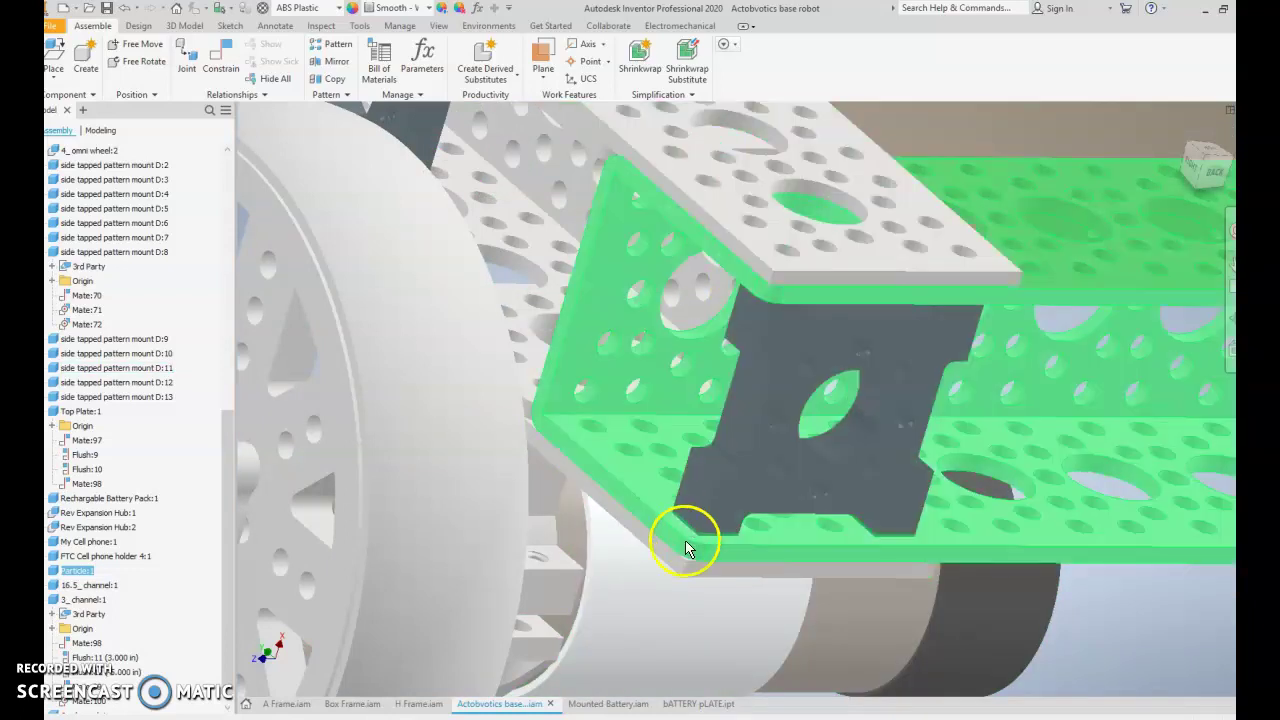
{"action": "scroll", "coordinate": [714, 340], "scroll_direction": "down", "scroll_amount": 5}
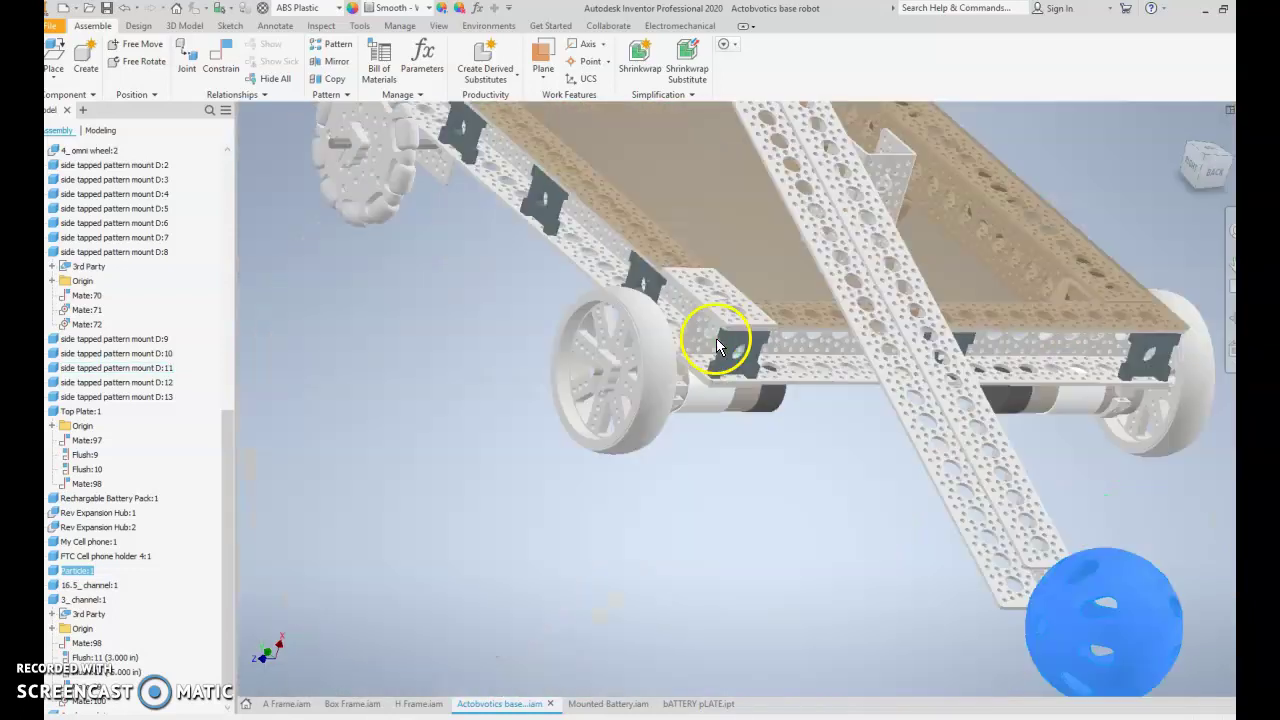
Inspect the omni-wheel corner of the frame and its internal bracket through the transparent top plate
{"action": "left_click_drag", "start_coordinate": [510, 205], "coordinate": [538, 385]}
{"action": "scroll", "coordinate": [642, 484], "scroll_direction": "down", "scroll_amount": 3}
{"action": "scroll", "coordinate": [647, 481], "scroll_direction": "up", "scroll_amount": 8}
{"action": "left_click_drag", "start_coordinate": [684, 447], "coordinate": [627, 315]}
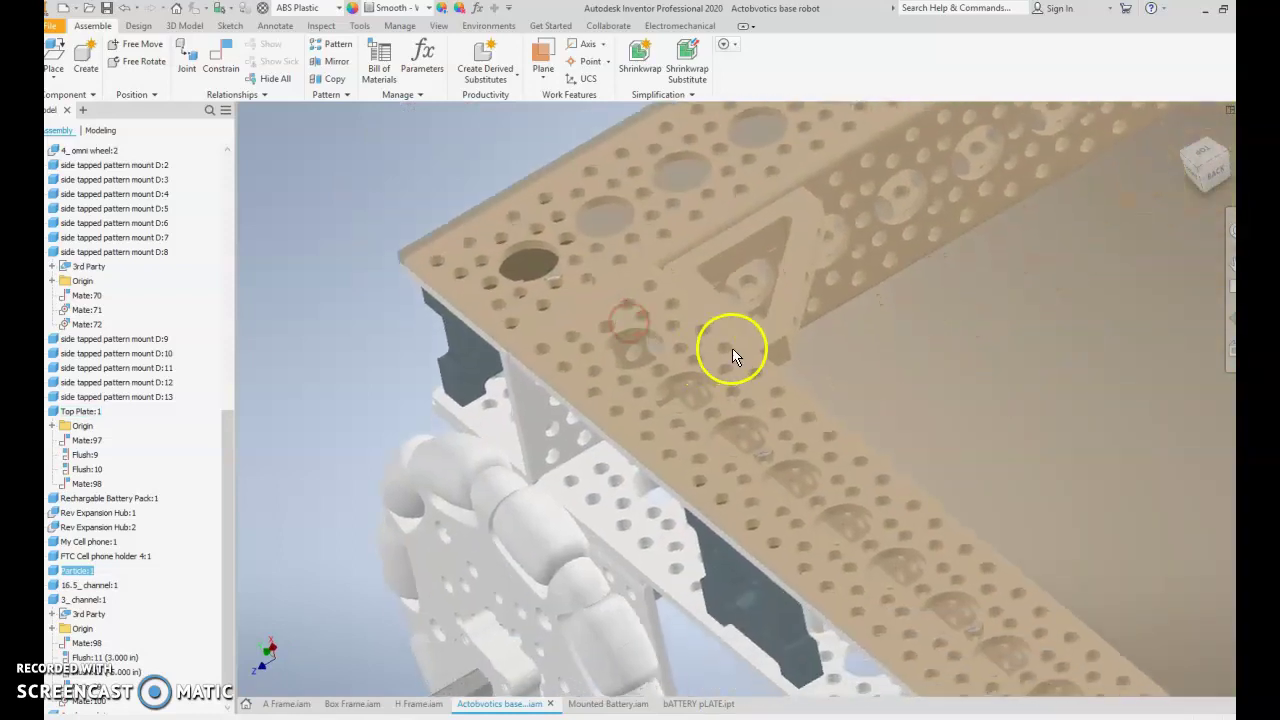
Inspect the pair of triangular brackets that brace the frame corner beside the drive motor
{"action": "left_click_drag", "start_coordinate": [840, 385], "coordinate": [200, 280]}
{"action": "left_click_drag", "start_coordinate": [766, 657], "coordinate": [511, 432]}
{"action": "left_click_drag", "start_coordinate": [646, 602], "coordinate": [1166, 414]}
{"action": "left_click_drag", "start_coordinate": [740, 334], "coordinate": [760, 371]}
{"action": "scroll", "coordinate": [657, 357], "scroll_direction": "up", "scroll_amount": 3}
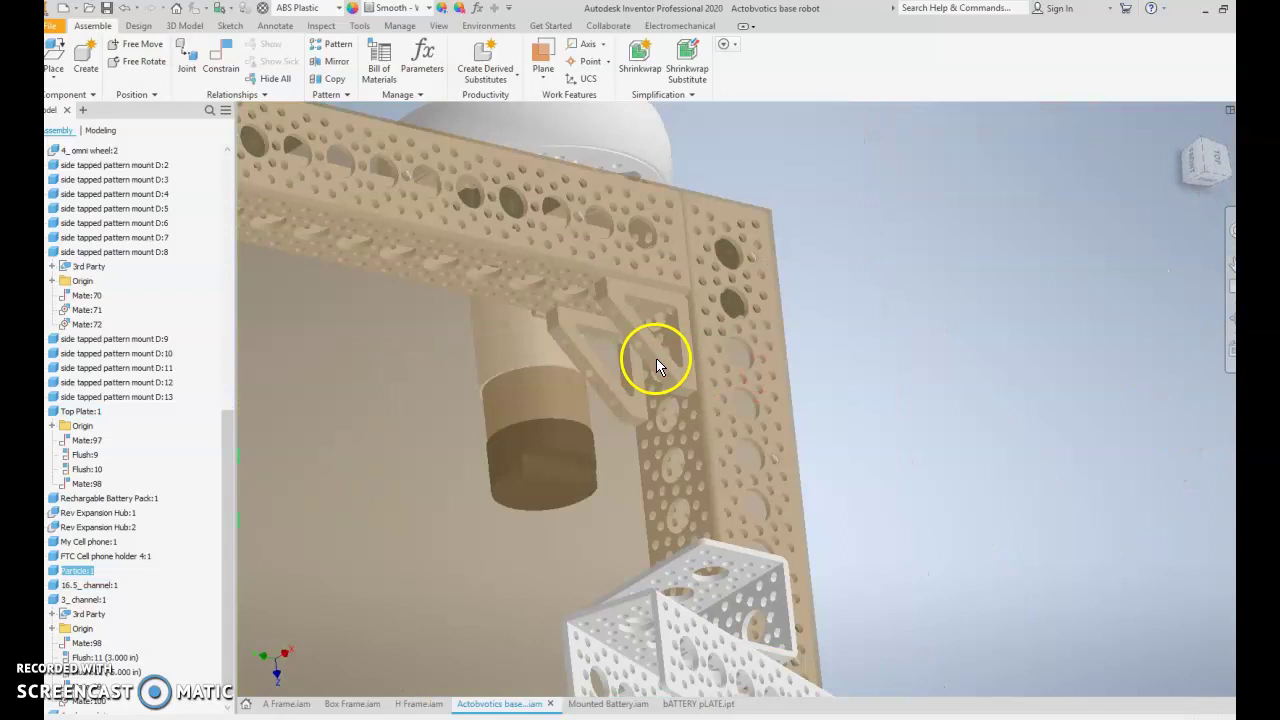
{"action": "scroll", "coordinate": [656, 358], "scroll_direction": "up", "scroll_amount": 3}
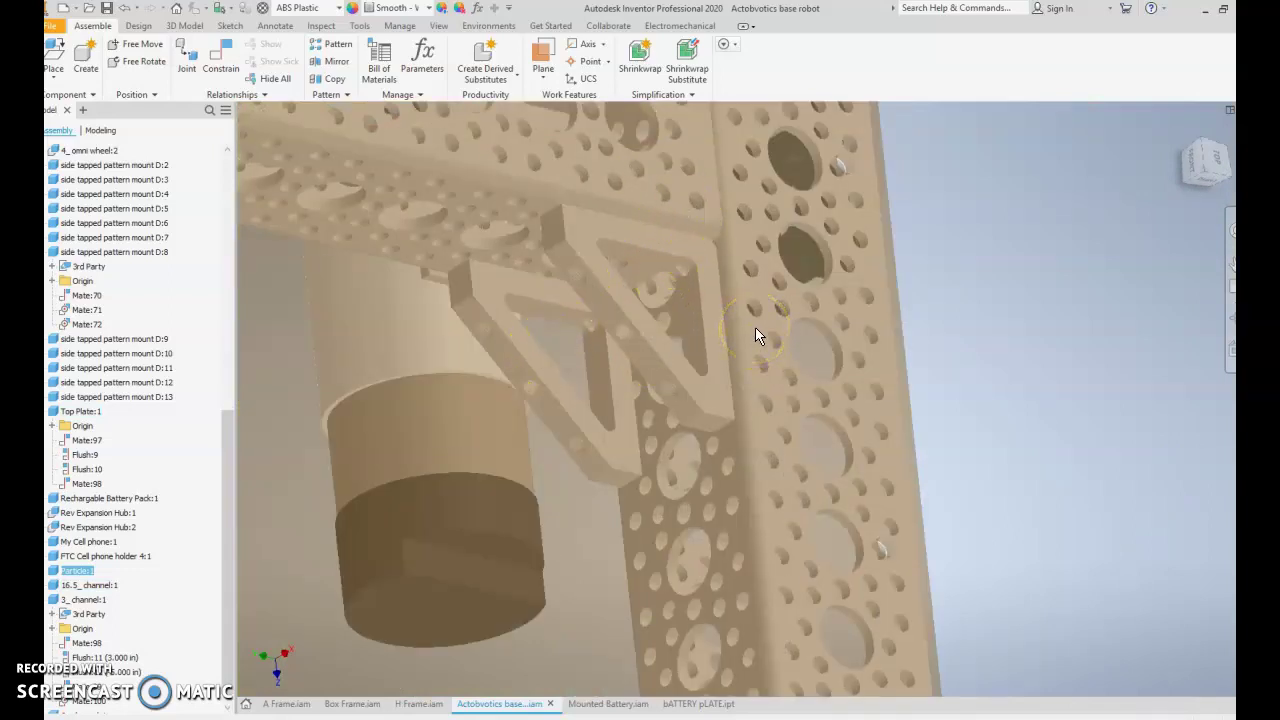
{"action": "mouse_move", "coordinate": [755, 327]}
{"action": "left_click", "coordinate": [778, 351]}
{"action": "left_click", "coordinate": [736, 468]}
{"action": "scroll", "coordinate": [737, 470], "scroll_direction": "down", "scroll_amount": 5}
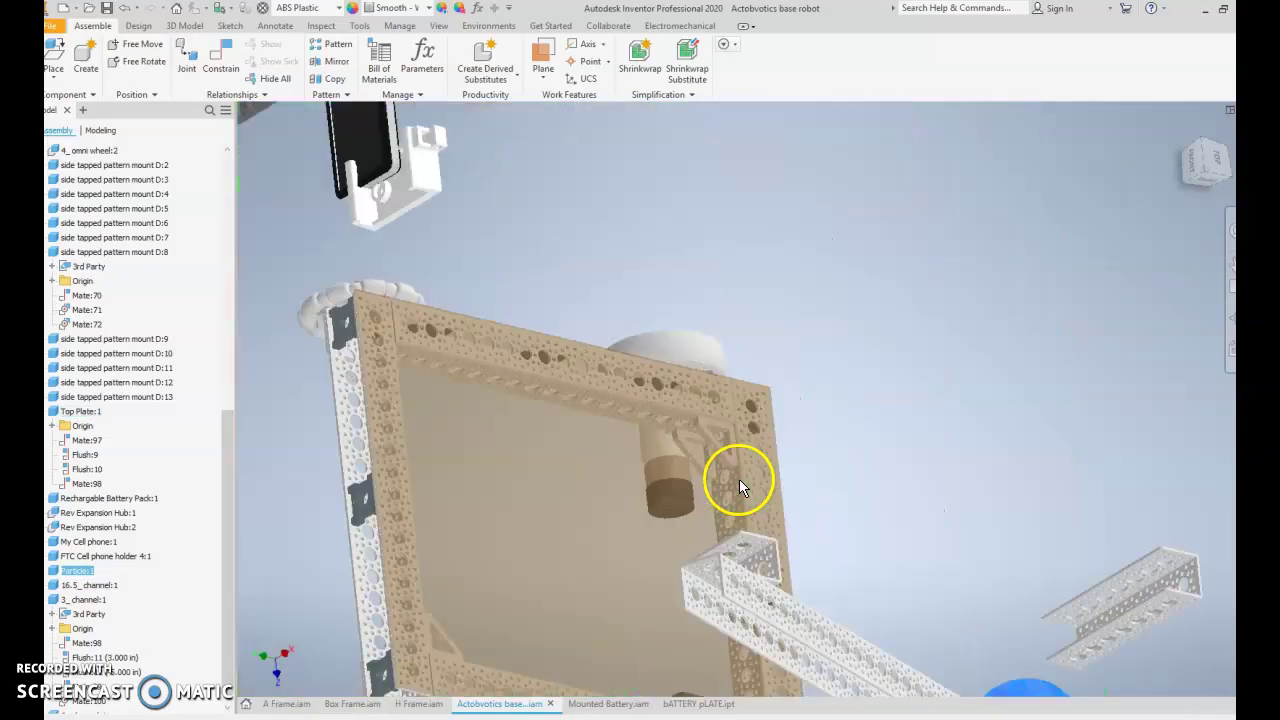
Inspect the drive motor and its mount from underneath the frame
{"action": "left_click_drag", "start_coordinate": [707, 512], "coordinate": [618, 431]}
{"action": "left_click_drag", "start_coordinate": [627, 562], "coordinate": [680, 334]}
{"action": "scroll", "coordinate": [620, 440], "scroll_direction": "up", "scroll_amount": 5}
{"action": "left_click_drag", "start_coordinate": [644, 446], "coordinate": [774, 314]}
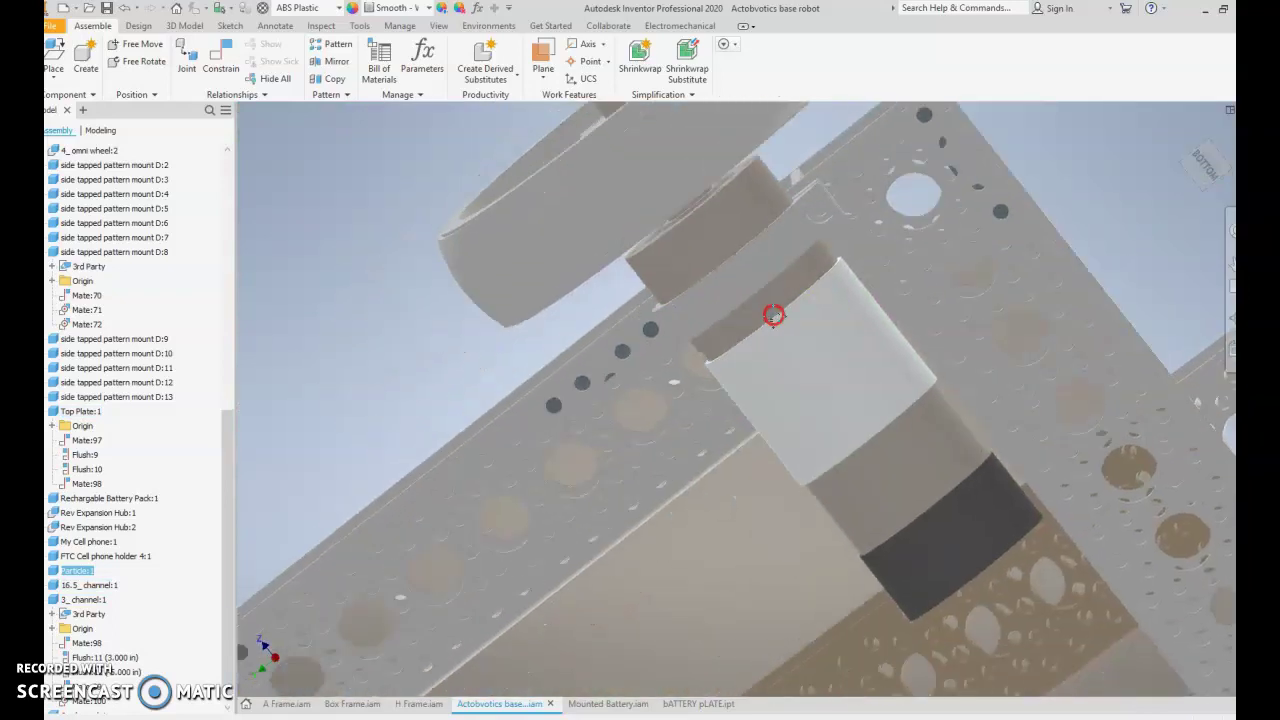
{"action": "left_click_drag", "start_coordinate": [808, 393], "coordinate": [737, 417]}
{"action": "left_click_drag", "start_coordinate": [917, 363], "coordinate": [323, 683]}
{"action": "left_click_drag", "start_coordinate": [640, 680], "coordinate": [649, 451]}
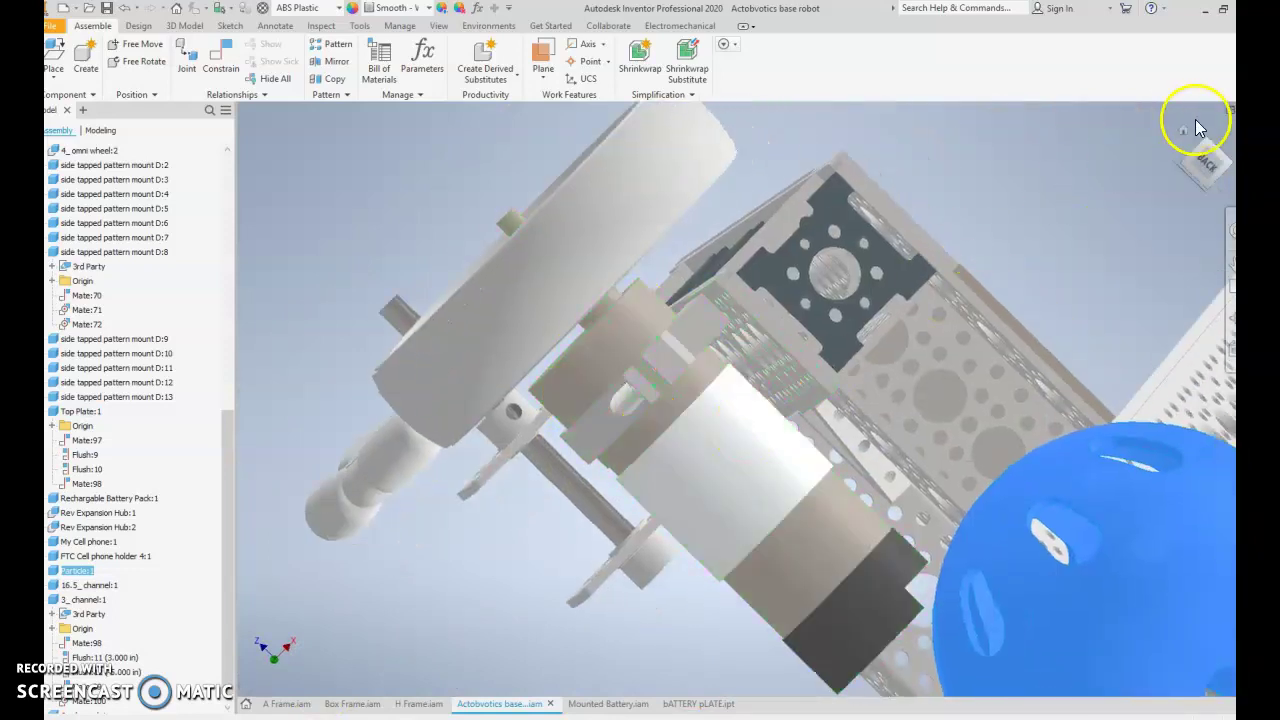
Examine the solid drive wheel, its clamping hub and the motor shaft, starting from the back view
{"action": "left_click", "coordinate": [1206, 160]}
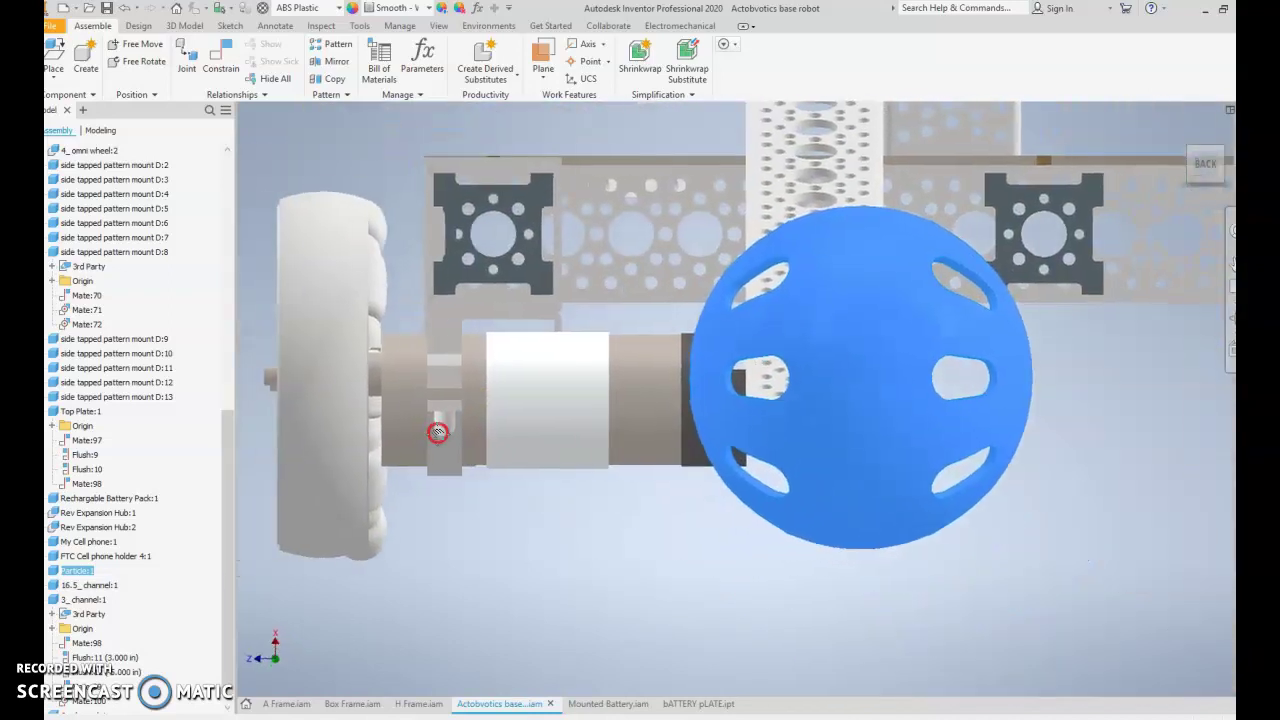
{"action": "mouse_move", "coordinate": [449, 468]}
{"action": "left_mouse_down"}
{"action": "mouse_move", "coordinate": [483, 483]}
{"action": "mouse_move", "coordinate": [461, 483]}
{"action": "left_mouse_up"}
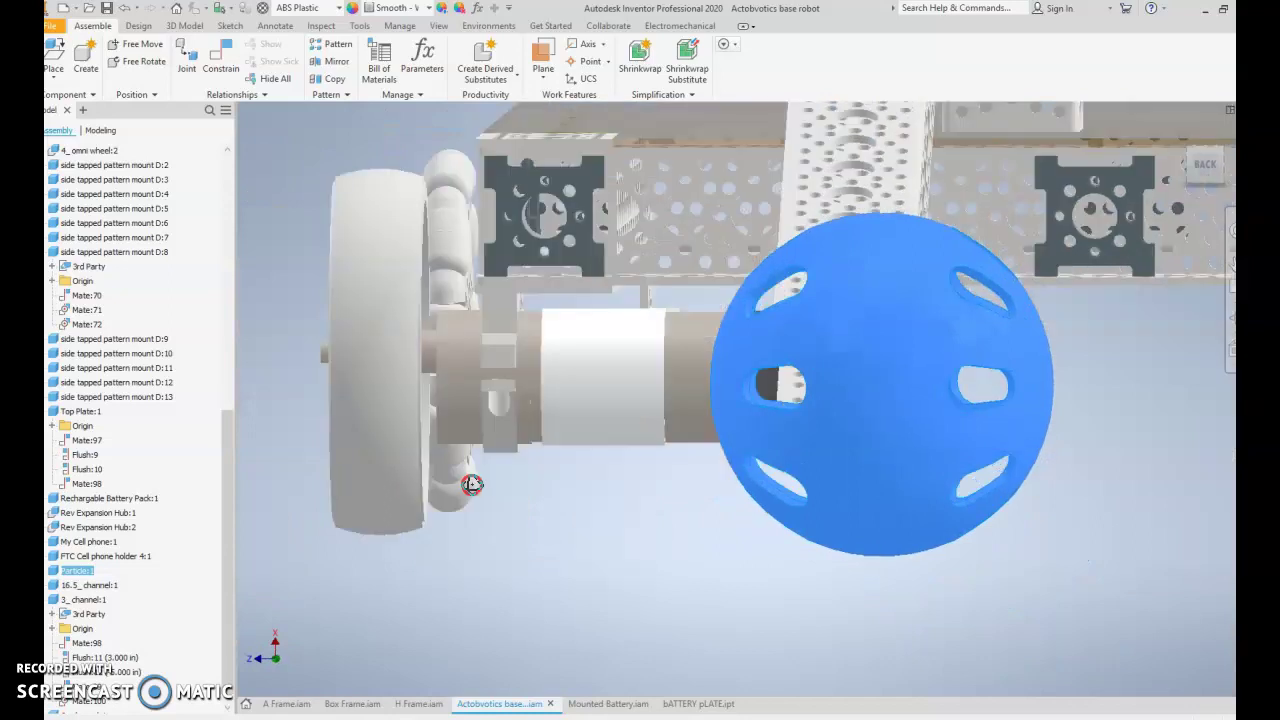
{"action": "left_click_drag", "start_coordinate": [473, 485], "coordinate": [618, 421]}
{"action": "scroll", "coordinate": [763, 466], "scroll_direction": "up", "scroll_amount": 3}
{"action": "scroll", "coordinate": [707, 449], "scroll_direction": "down", "scroll_amount": 3}
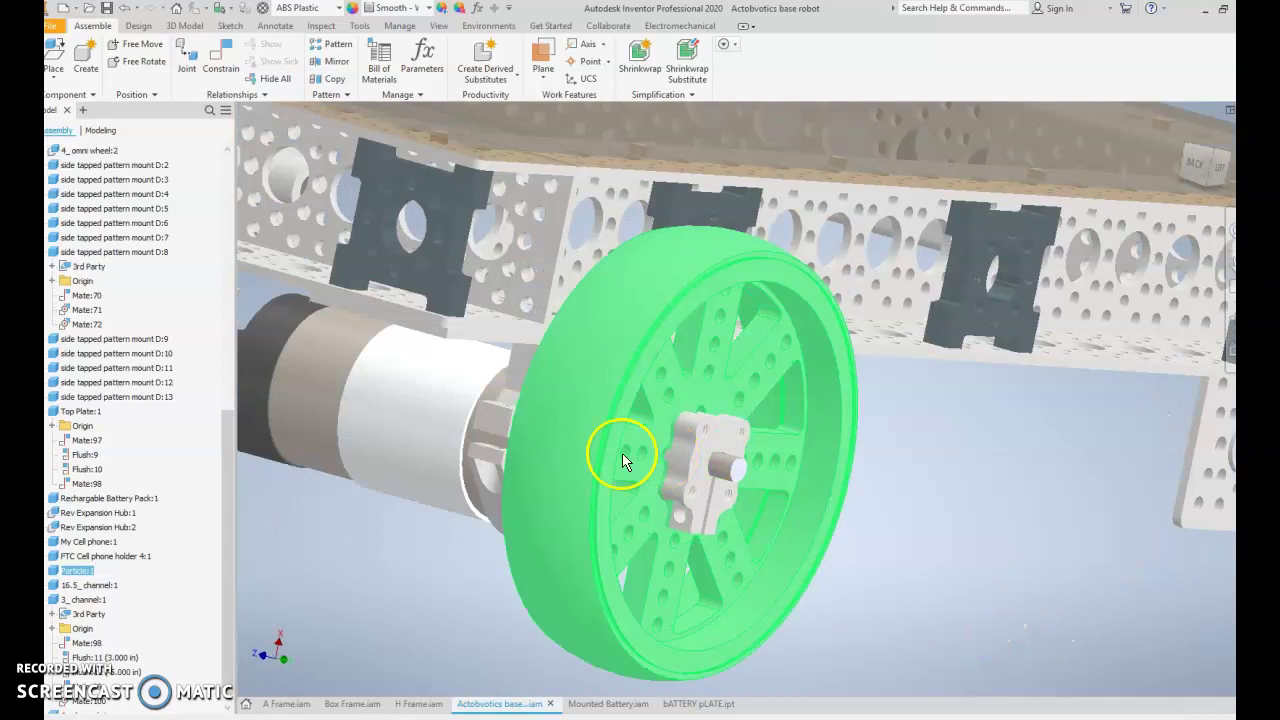
{"action": "left_click_drag", "start_coordinate": [432, 428], "coordinate": [560, 469]}
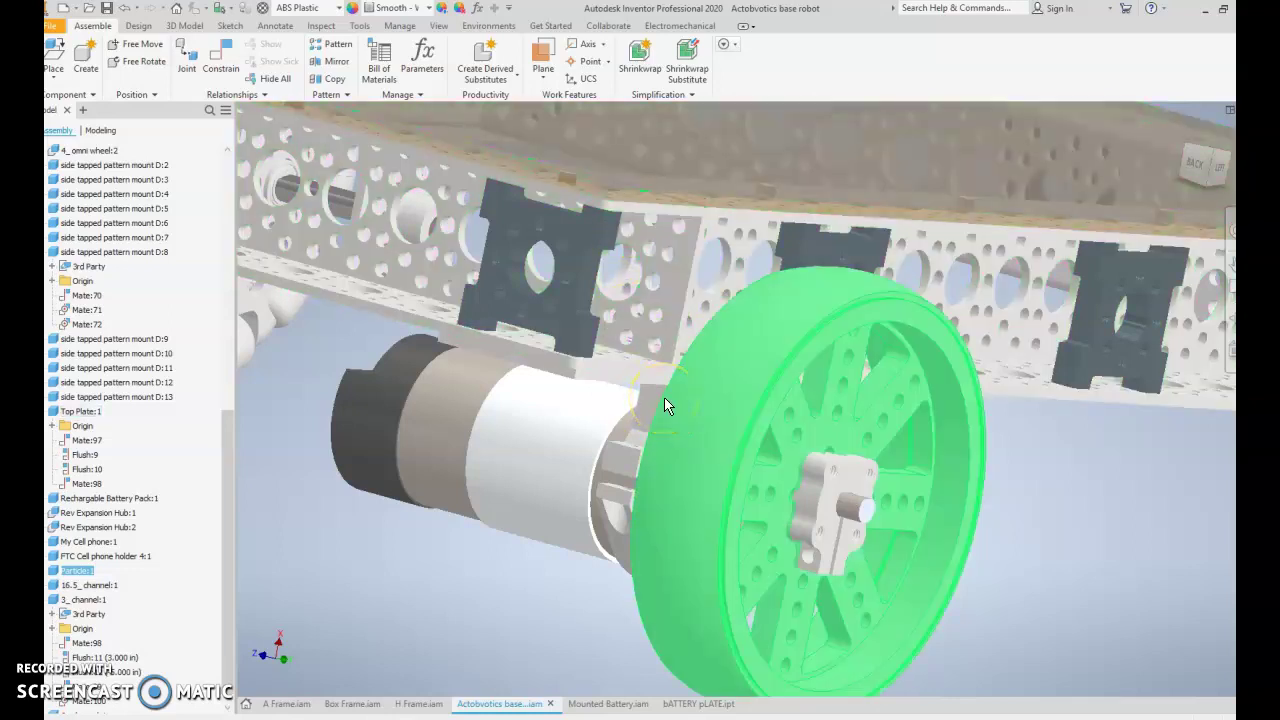
{"action": "left_click_drag", "start_coordinate": [664, 400], "coordinate": [785, 490]}
{"action": "scroll", "coordinate": [854, 486], "scroll_direction": "down", "scroll_amount": 2}
{"action": "scroll", "coordinate": [854, 486], "scroll_direction": "up", "scroll_amount": 5}
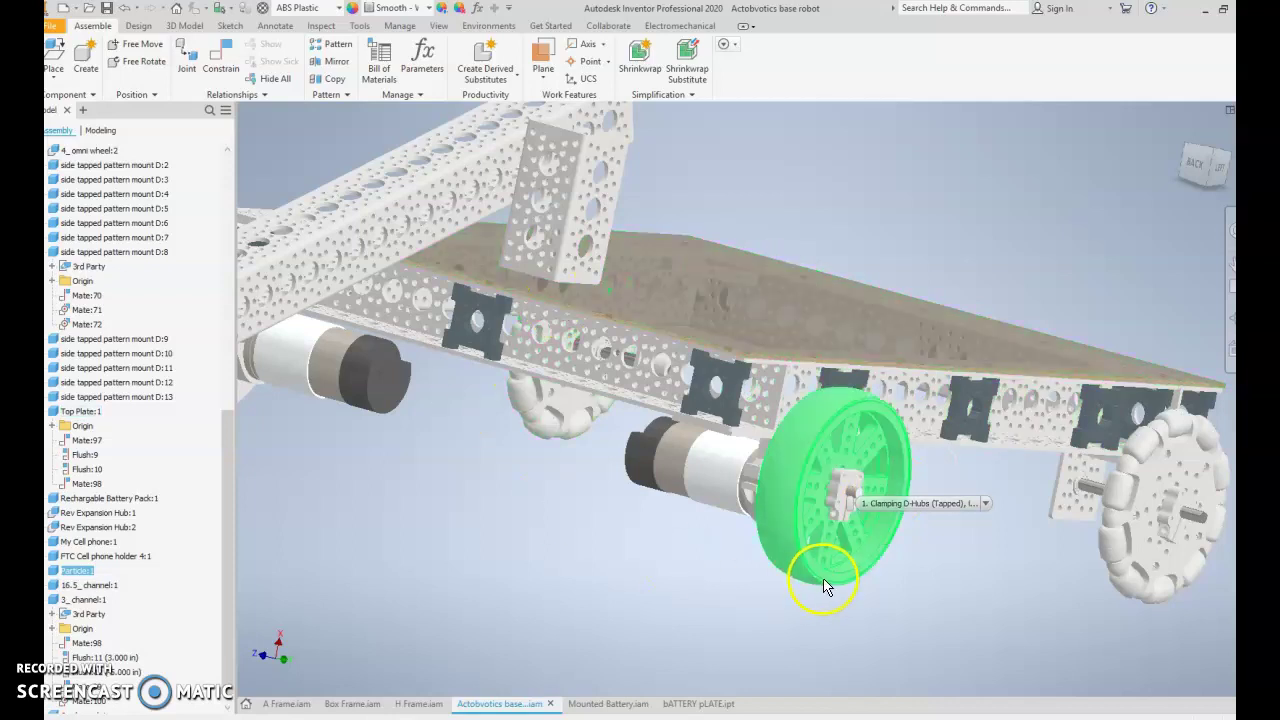
{"action": "left_click_drag", "start_coordinate": [825, 586], "coordinate": [825, 580]}
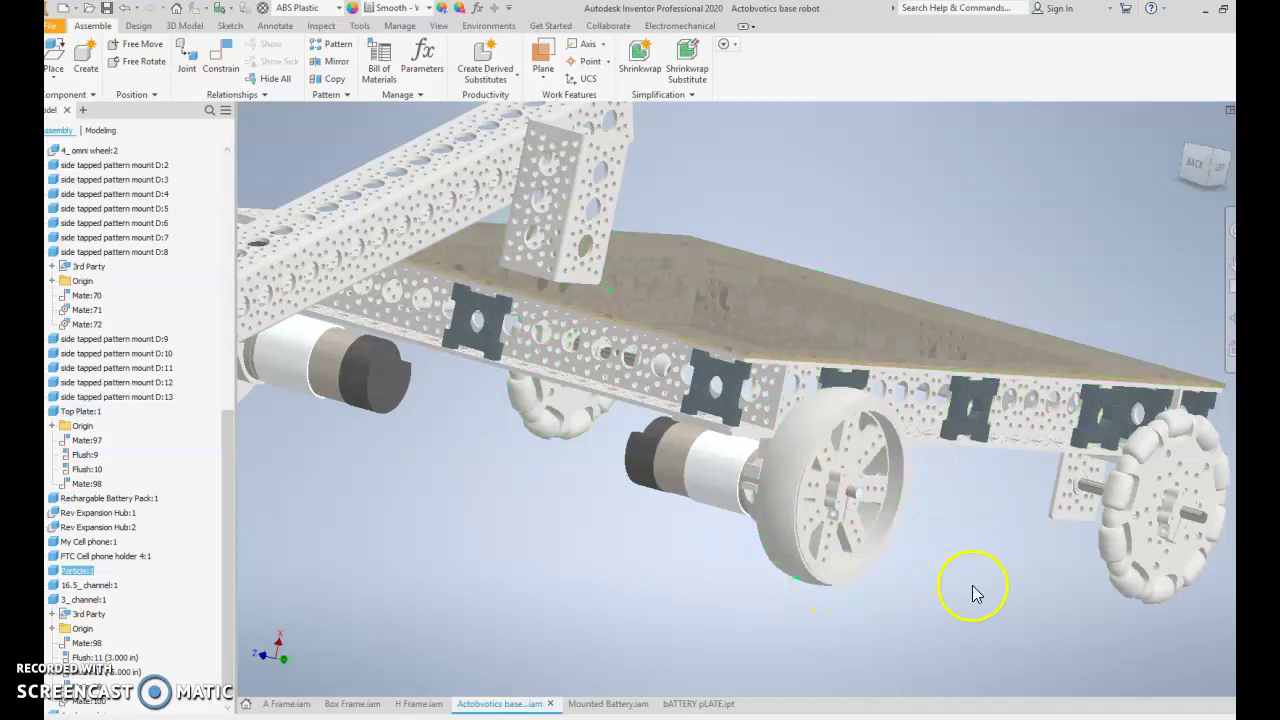
Examine the omni wheel, its hub, axle and hanging mounting plate at the other end of the frame
{"action": "left_click_drag", "start_coordinate": [972, 571], "coordinate": [462, 523]}
{"action": "left_click_drag", "start_coordinate": [640, 441], "coordinate": [489, 425]}
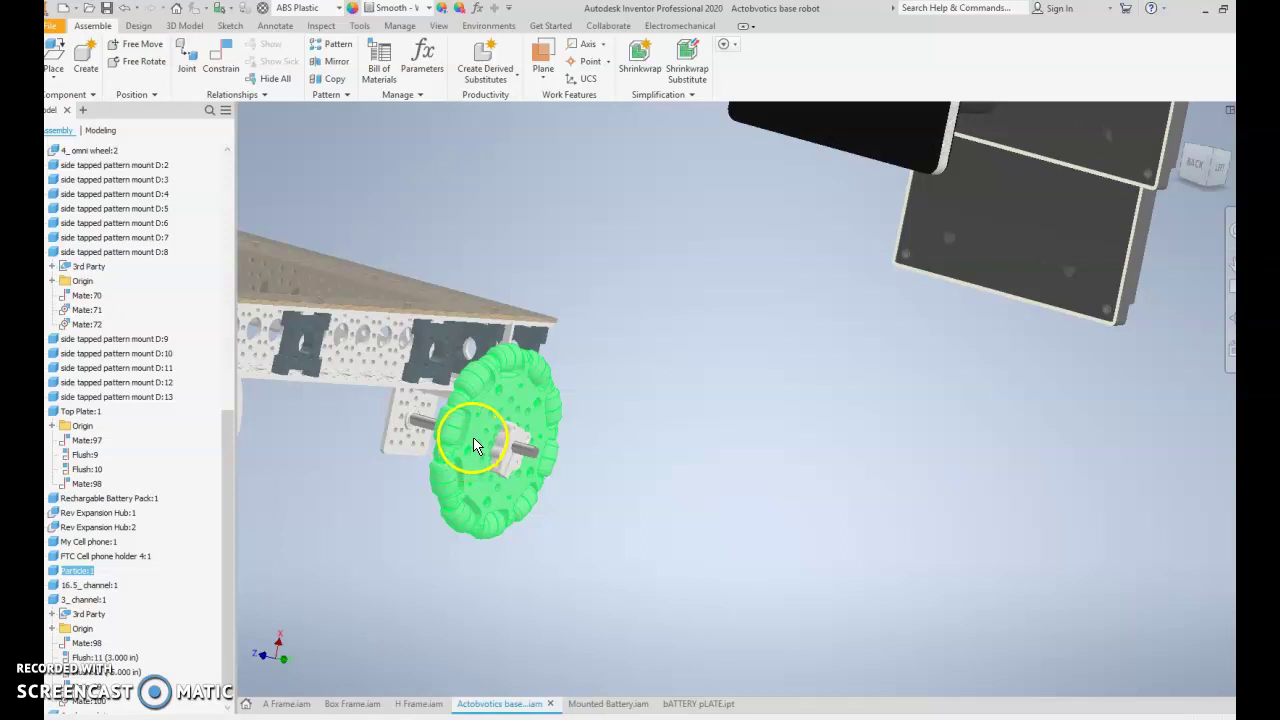
{"action": "scroll", "coordinate": [475, 435], "scroll_direction": "up", "scroll_amount": 3}
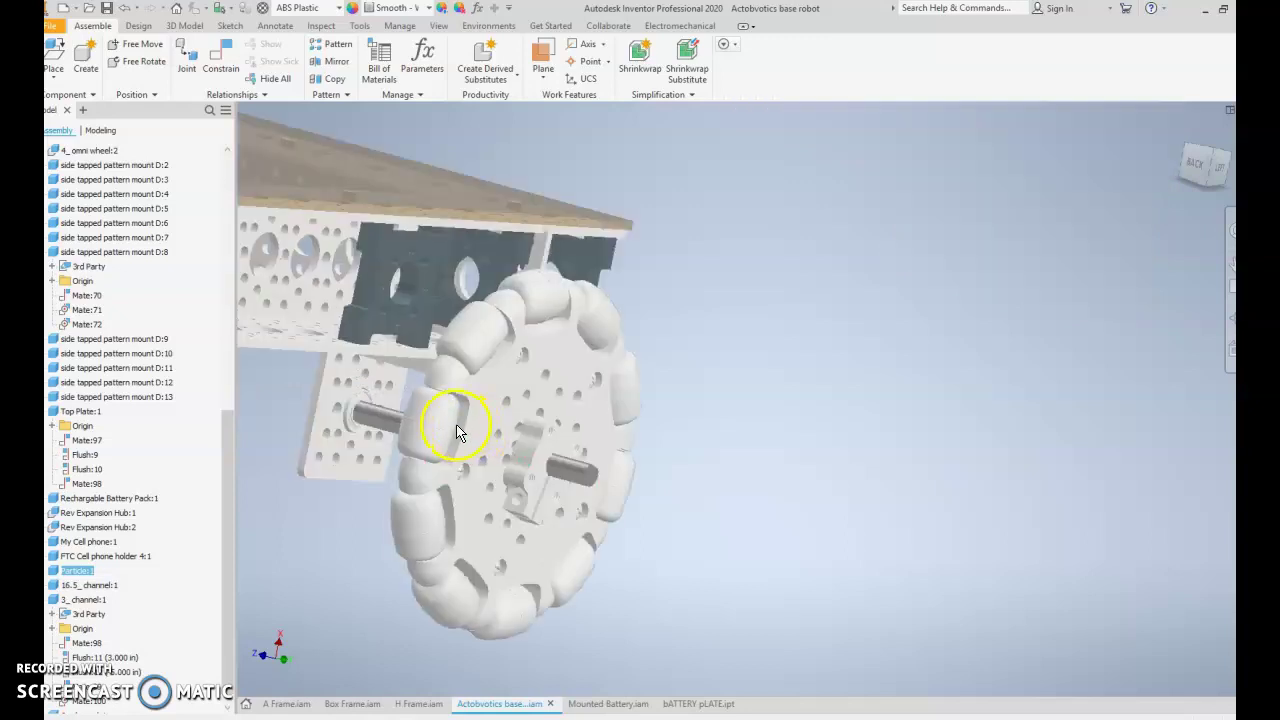
{"action": "left_click_drag", "start_coordinate": [453, 432], "coordinate": [551, 423]}
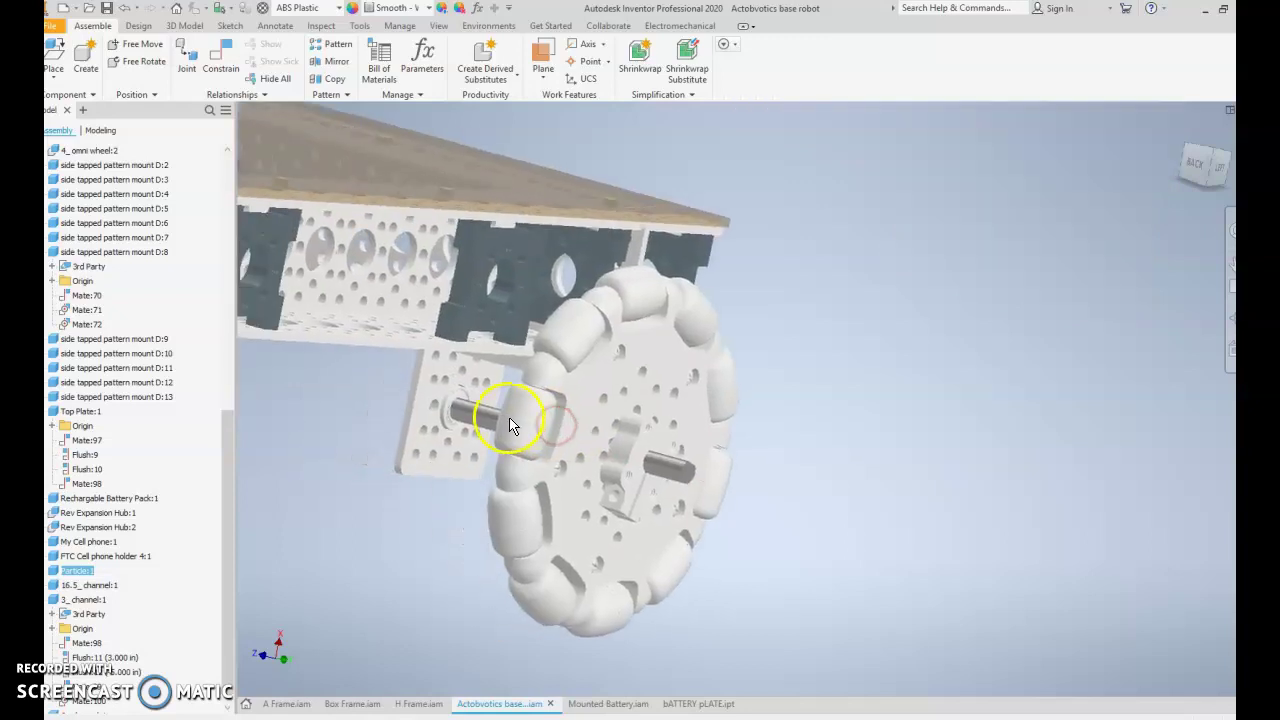
{"action": "scroll", "coordinate": [508, 424], "scroll_direction": "up", "scroll_amount": 3}
{"action": "scroll", "coordinate": [836, 475], "scroll_direction": "down", "scroll_amount": 3}
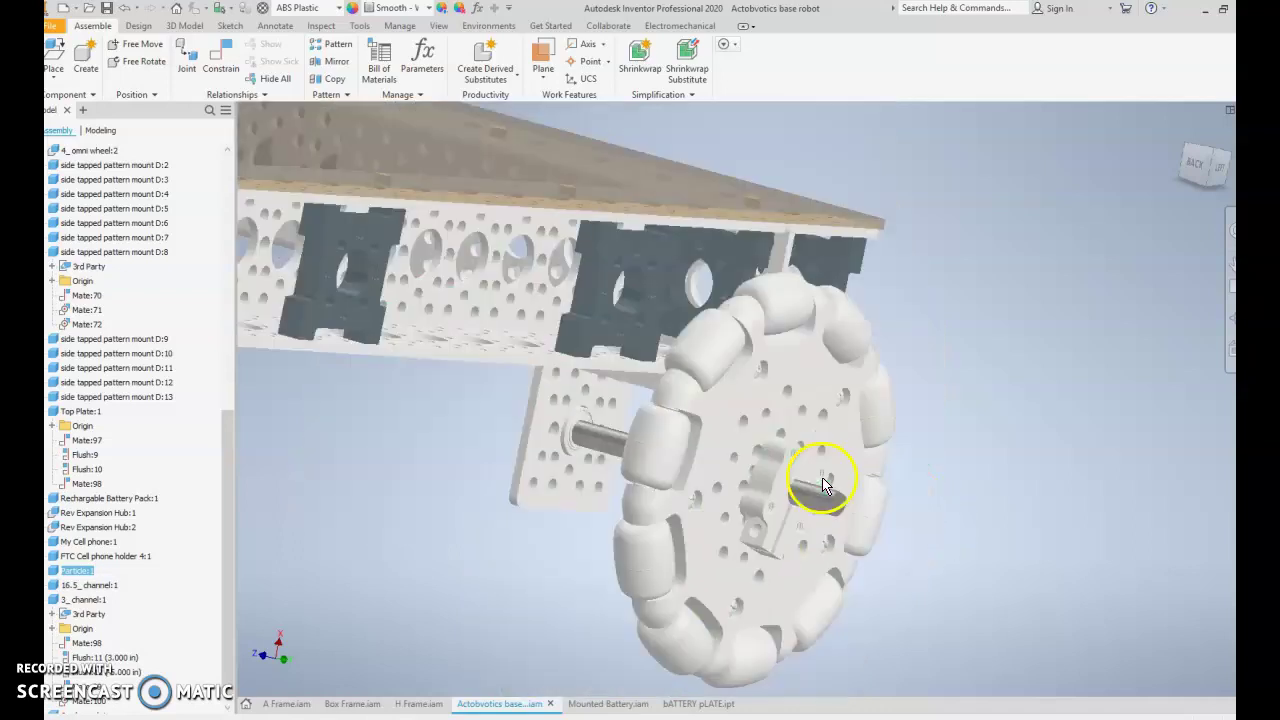
Inspect the end of the omni wheel's axle and the bearing that supports it in the hanging plate
{"action": "left_click_drag", "start_coordinate": [834, 471], "coordinate": [818, 421]}
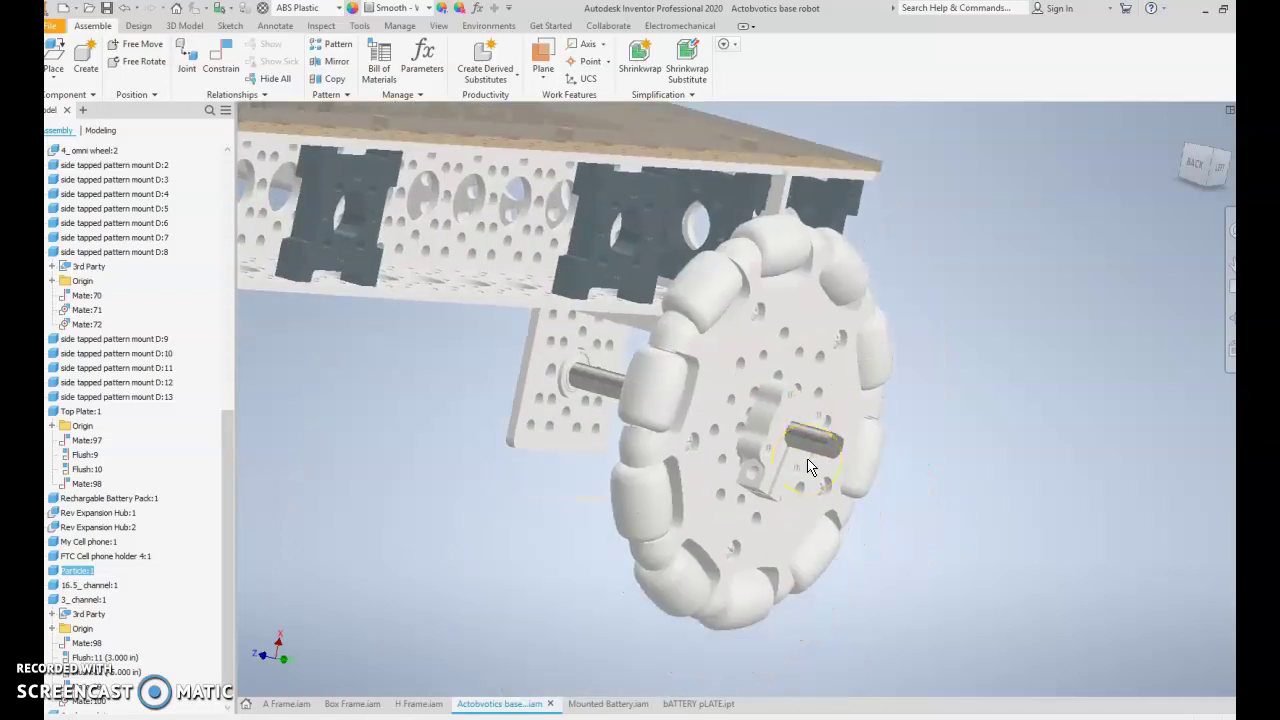
{"action": "mouse_move", "coordinate": [829, 481]}
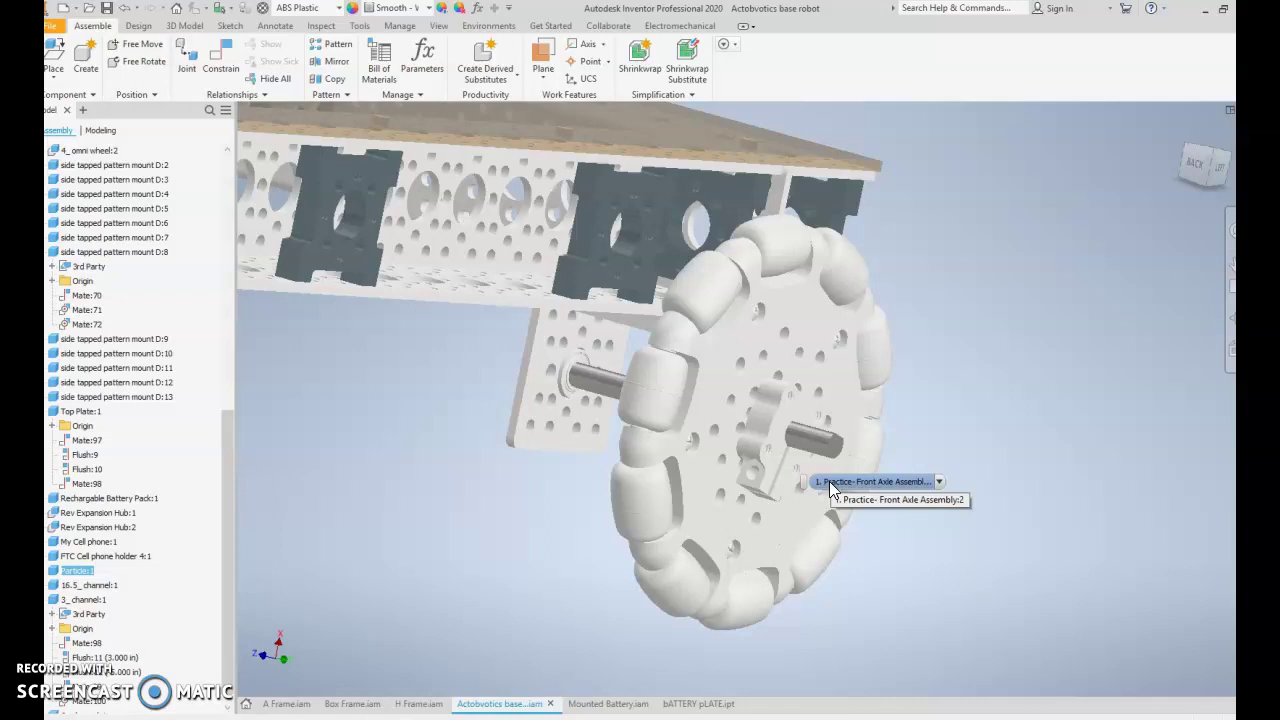
{"action": "scroll", "coordinate": [474, 369], "scroll_direction": "down", "scroll_amount": 5}
{"action": "left_click_drag", "start_coordinate": [474, 369], "coordinate": [483, 386]}
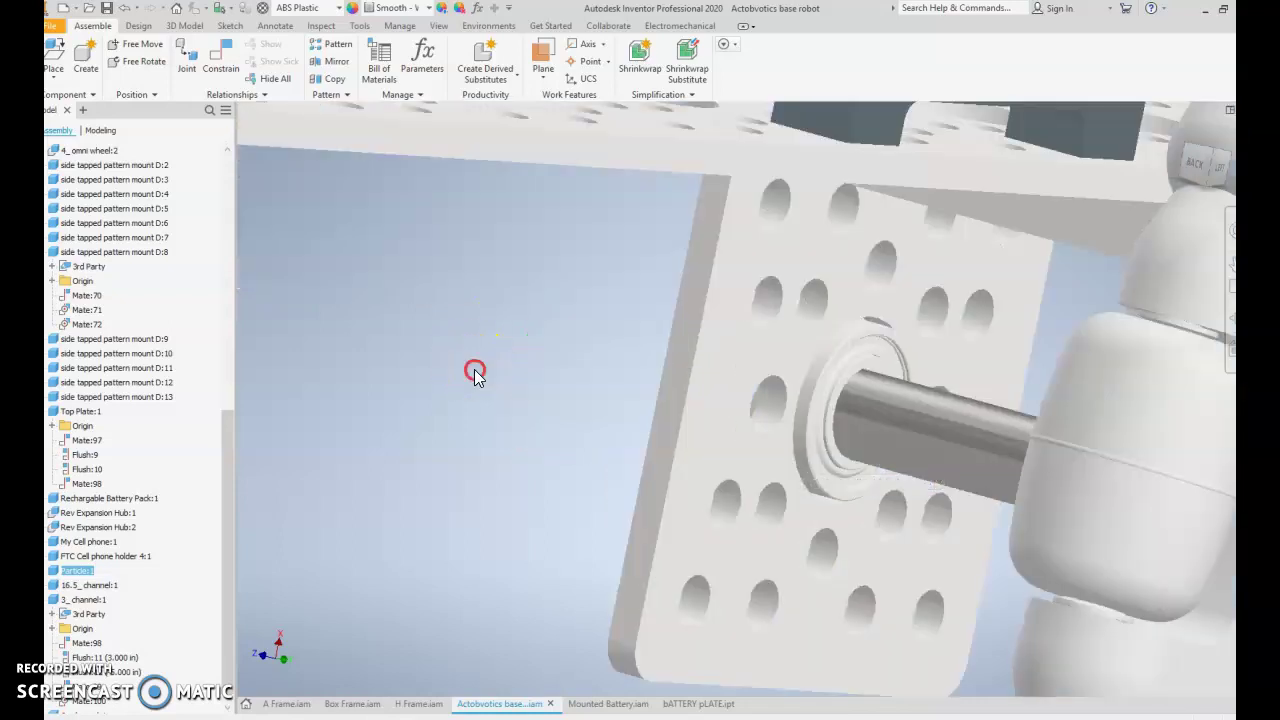
Examine the short 3_ channel upright and the gap between its lower end and the top plate
{"action": "scroll", "coordinate": [780, 429], "scroll_direction": "up", "scroll_amount": 10}
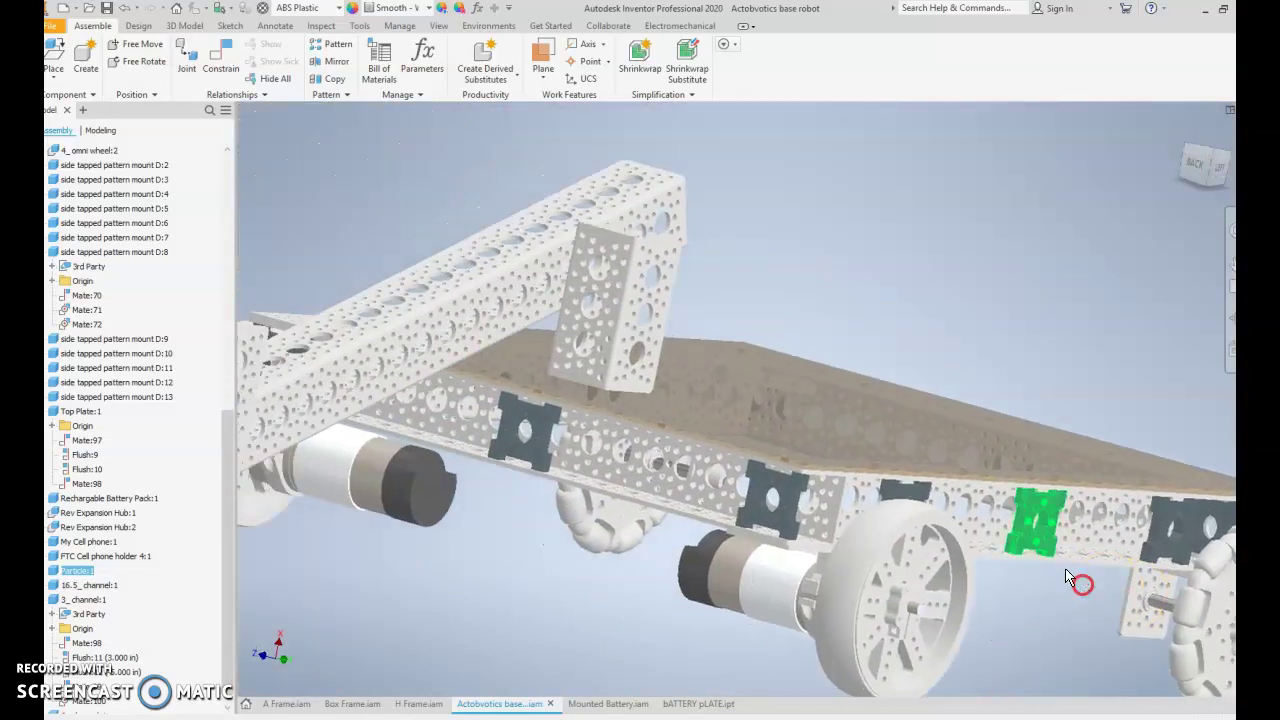
{"action": "left_click", "coordinate": [586, 357]}
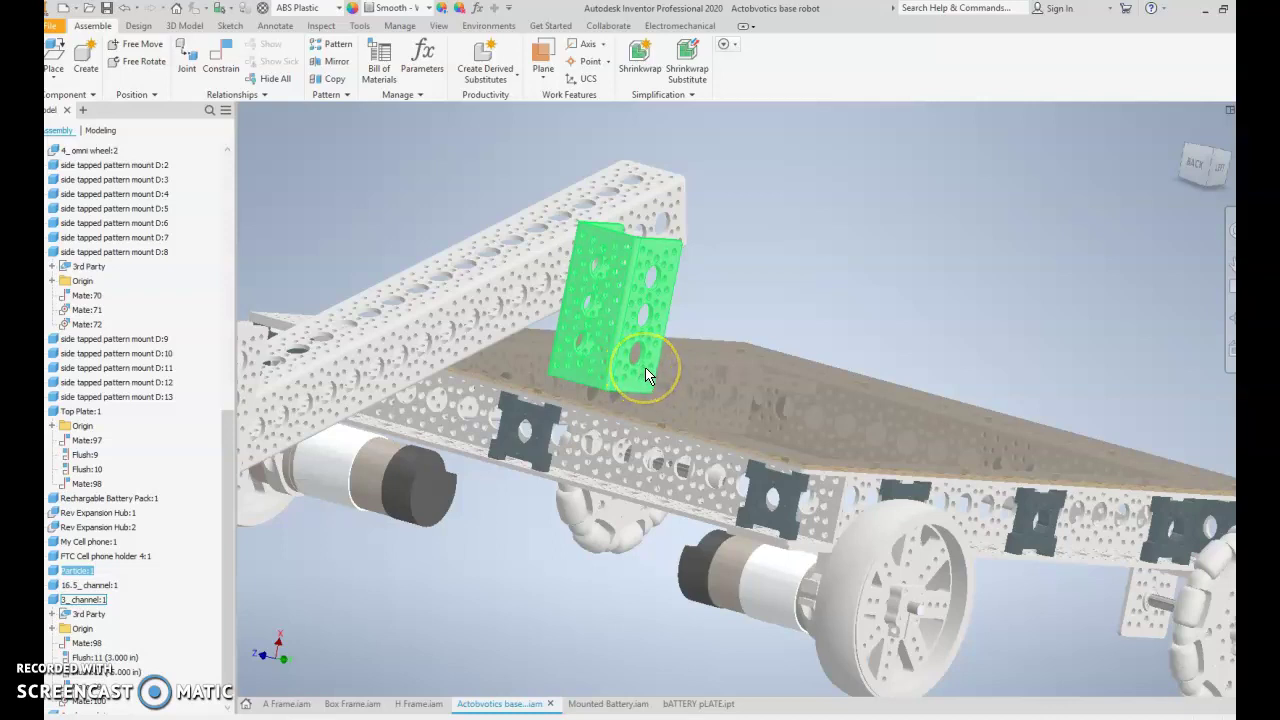
{"action": "scroll", "coordinate": [630, 377], "scroll_direction": "up", "scroll_amount": 3}
{"action": "scroll", "coordinate": [630, 377], "scroll_direction": "up", "scroll_amount": 2}
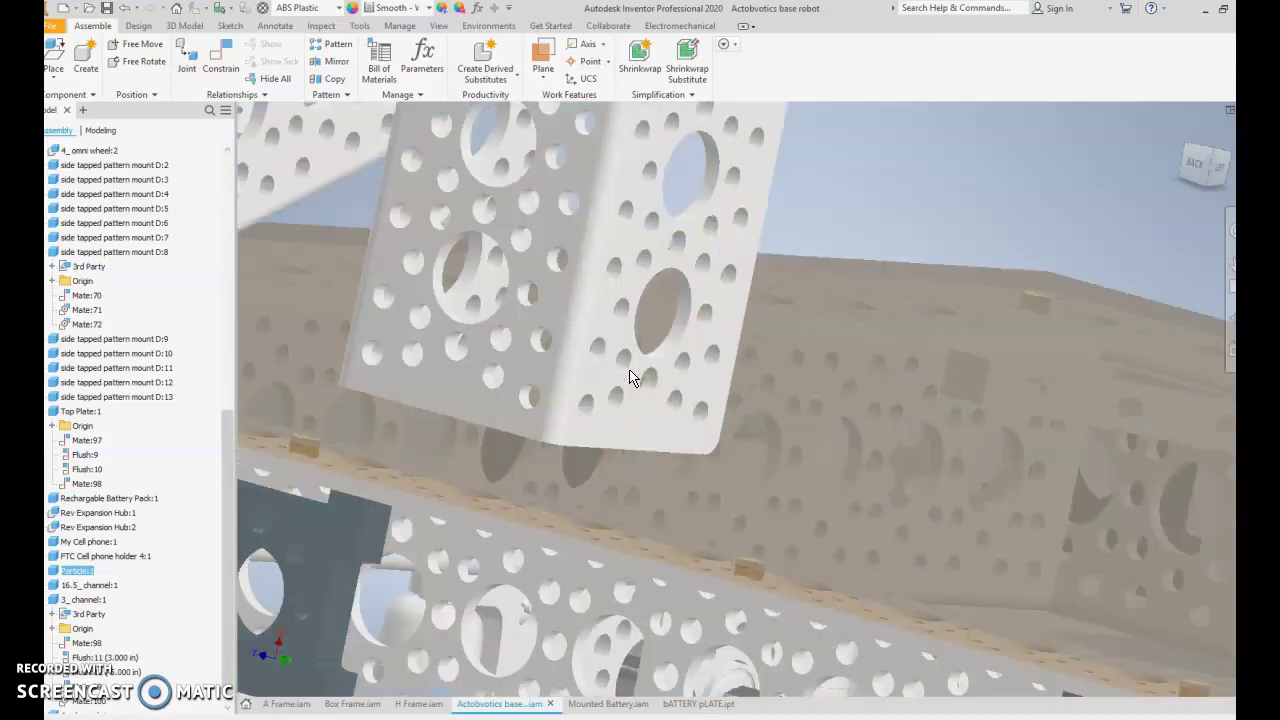
{"action": "scroll", "coordinate": [634, 363], "scroll_direction": "up", "scroll_amount": 2}
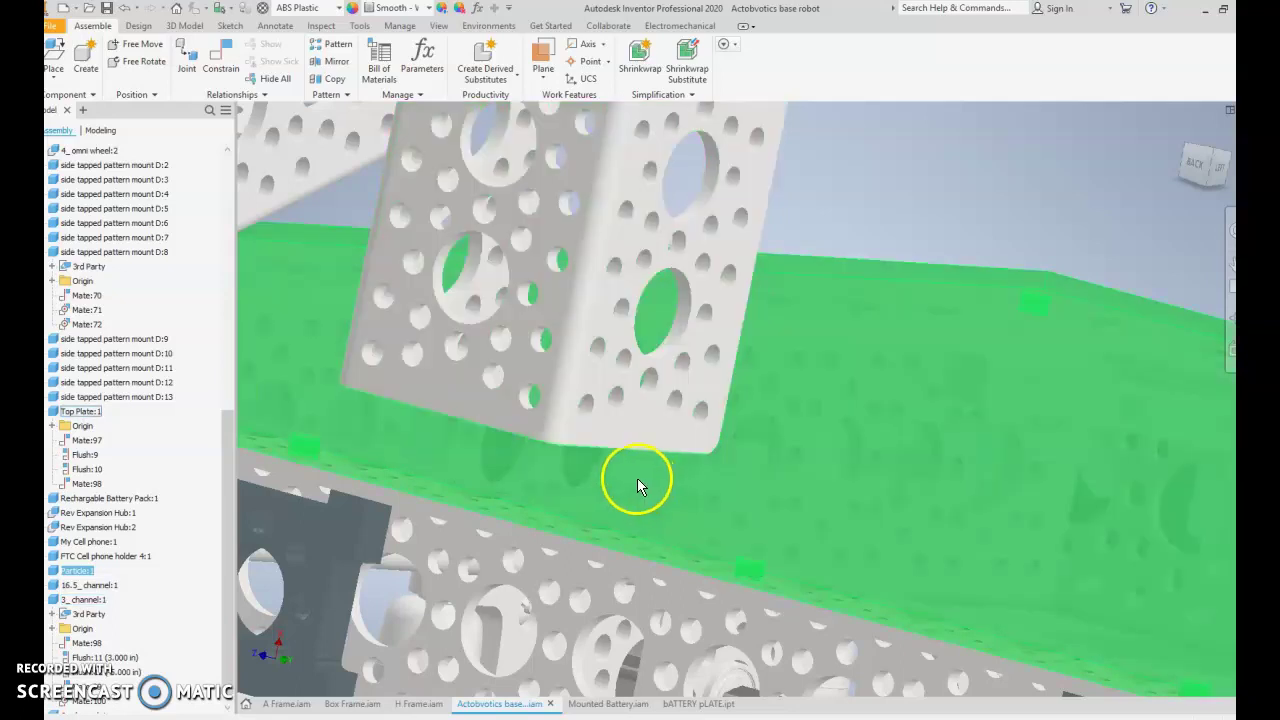
{"action": "scroll", "coordinate": [619, 479], "scroll_direction": "down", "scroll_amount": 3}
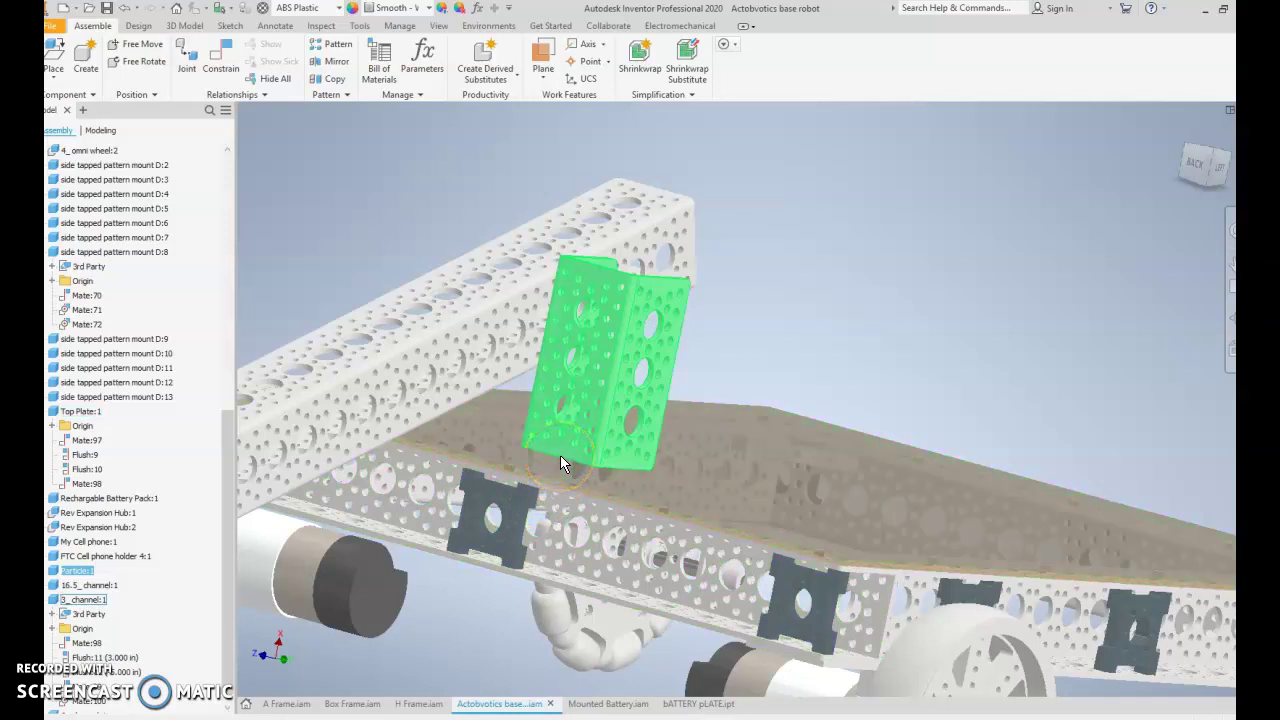
{"action": "left_click", "coordinate": [583, 482]}
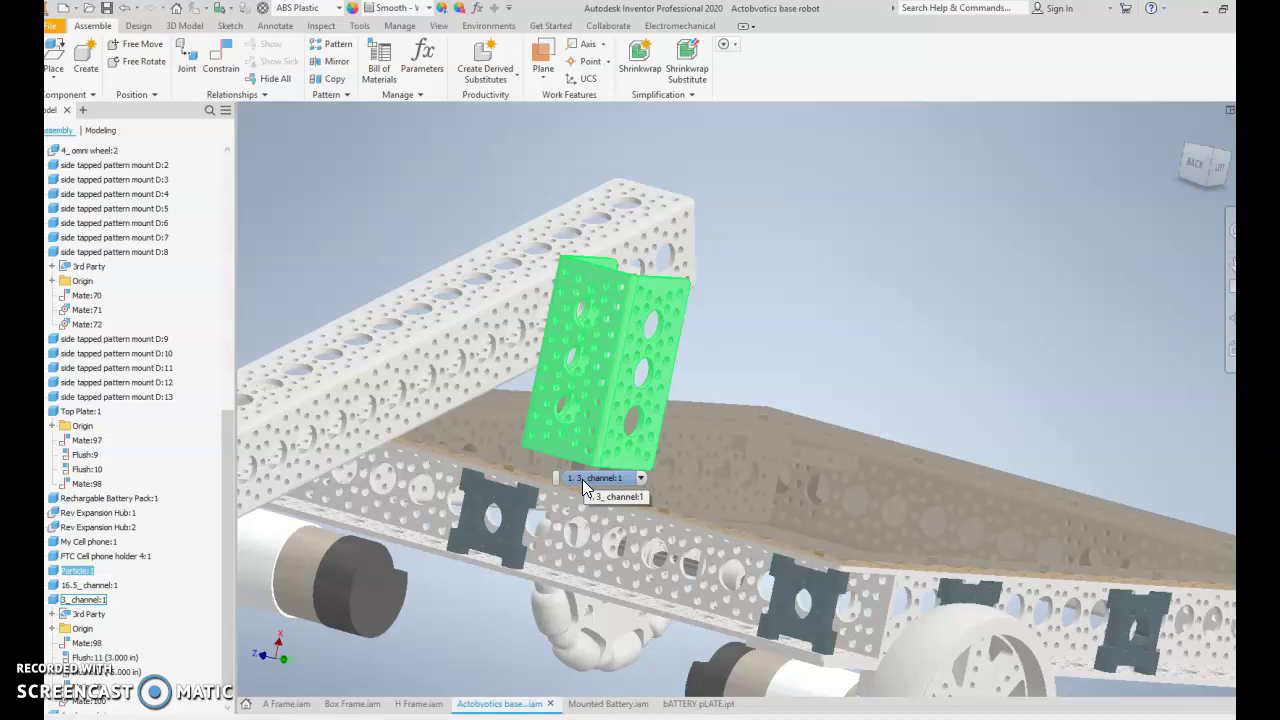
{"action": "left_click", "coordinate": [582, 479]}
Examine how the 16.5_ channel arm meets the short upright channel, including from the left side of the robot
{"action": "left_click", "coordinate": [790, 577]}
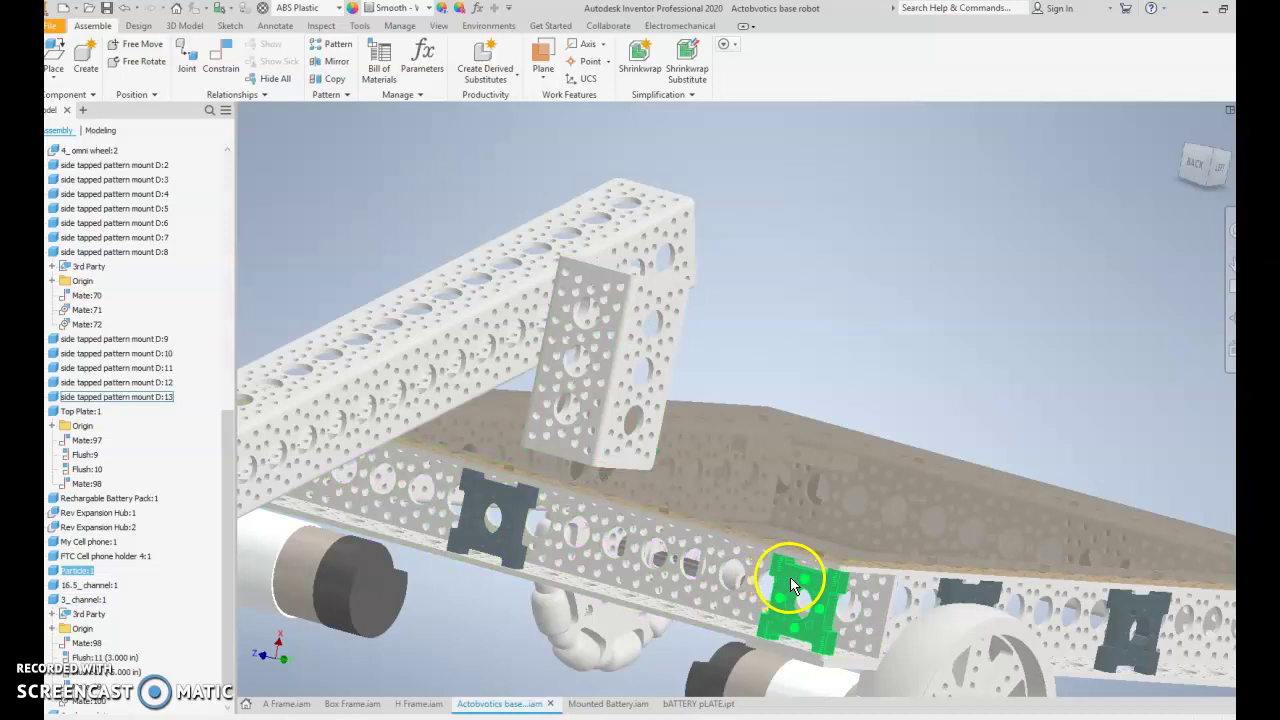
{"action": "left_click", "coordinate": [738, 419]}
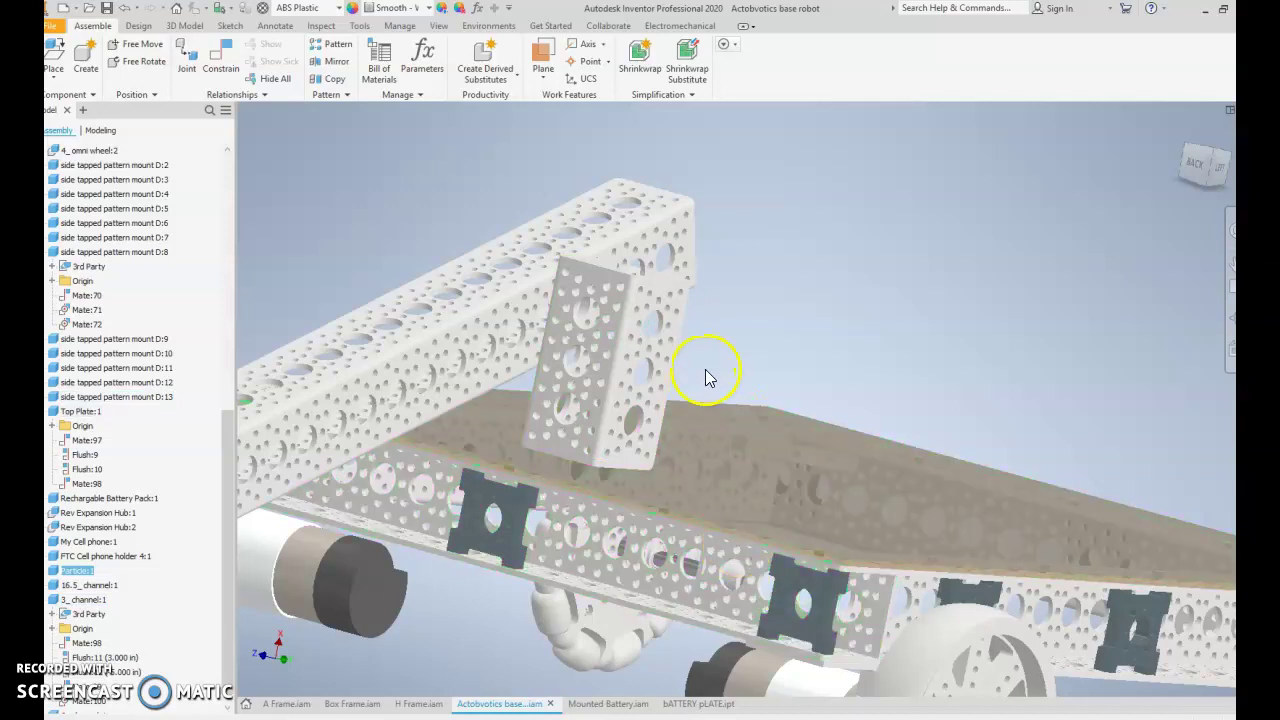
{"action": "left_click", "coordinate": [686, 262]}
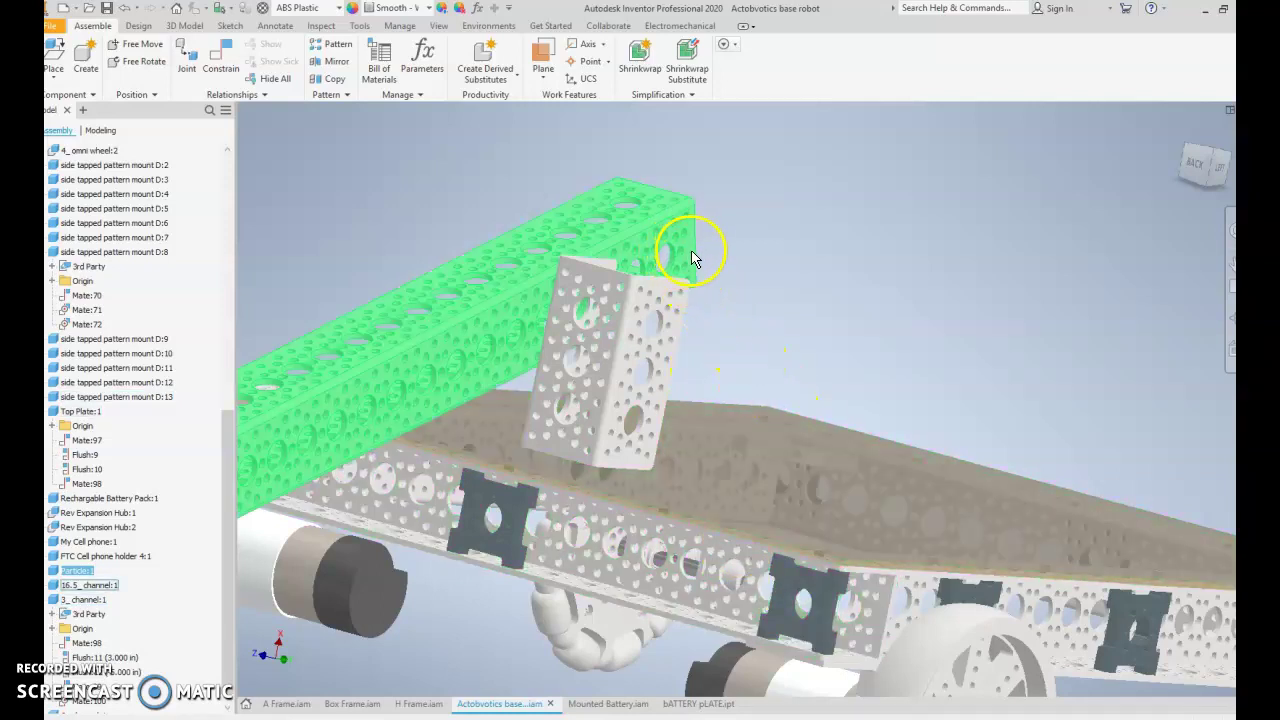
{"action": "left_click", "coordinate": [694, 357]}
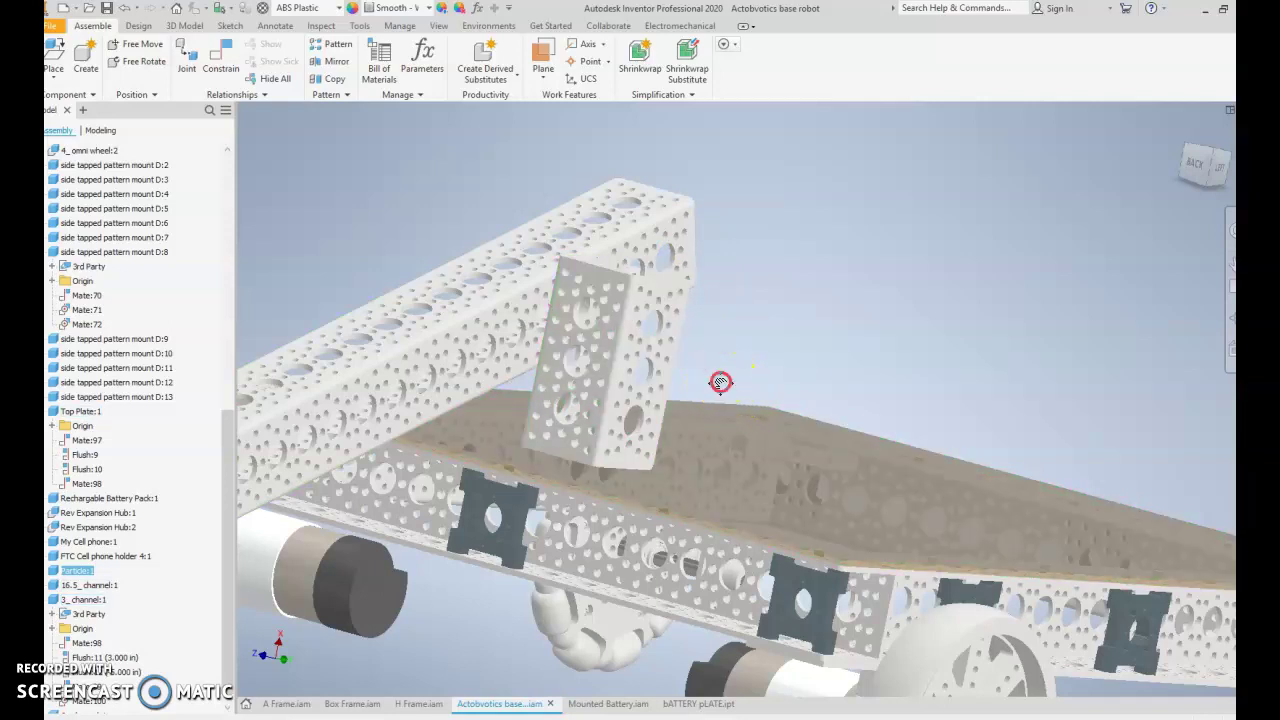
{"action": "left_click_drag", "start_coordinate": [723, 380], "coordinate": [665, 427]}
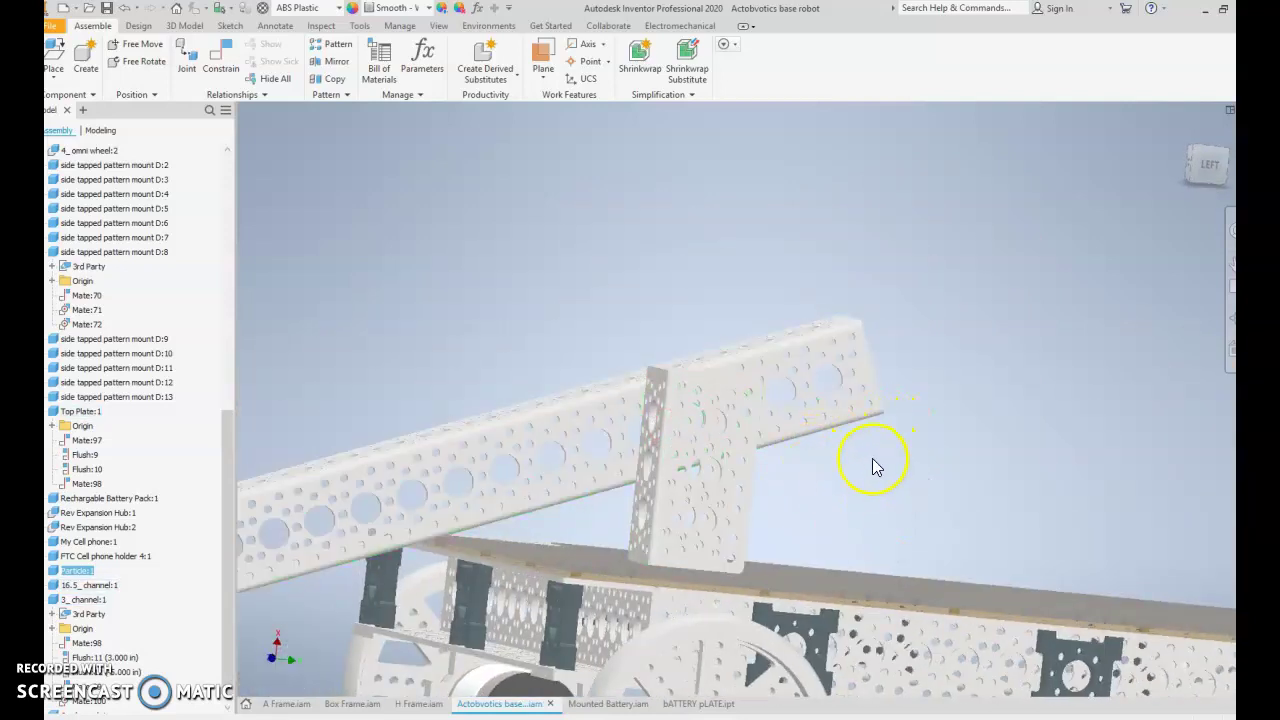
{"action": "scroll", "coordinate": [871, 463], "scroll_direction": "down", "scroll_amount": 2}
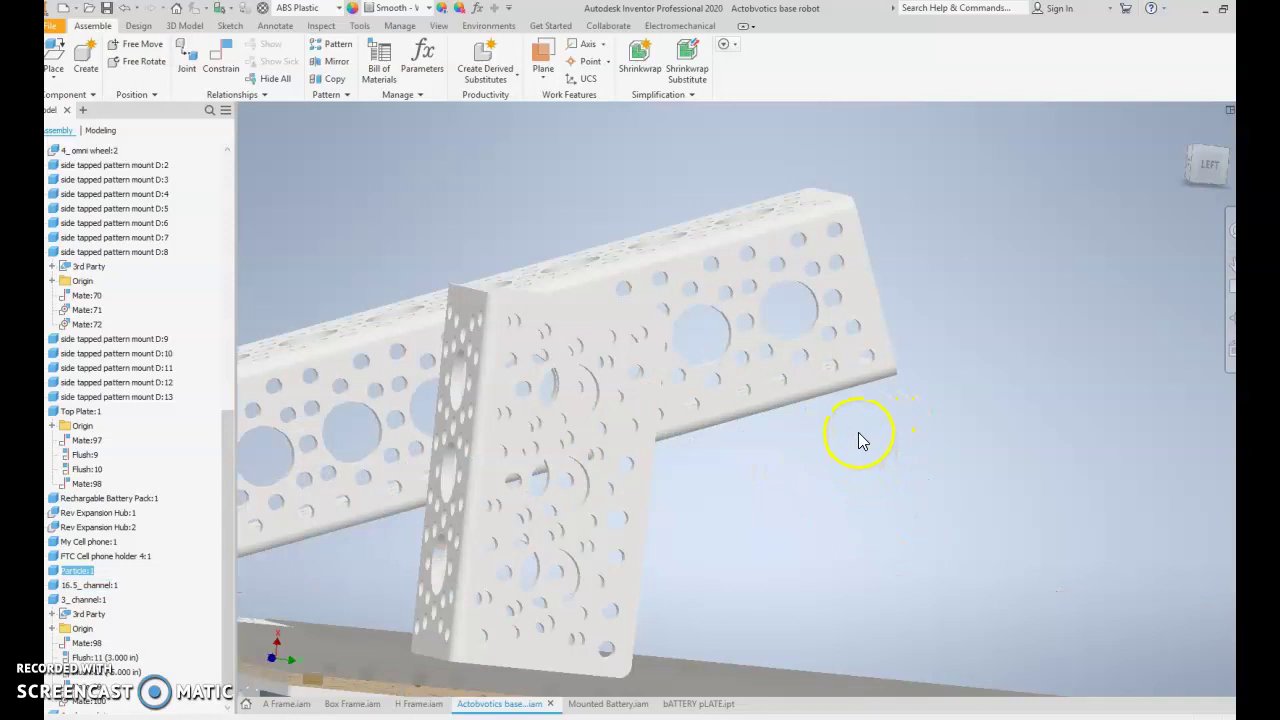
{"action": "scroll", "coordinate": [862, 440], "scroll_direction": "up", "scroll_amount": 2}
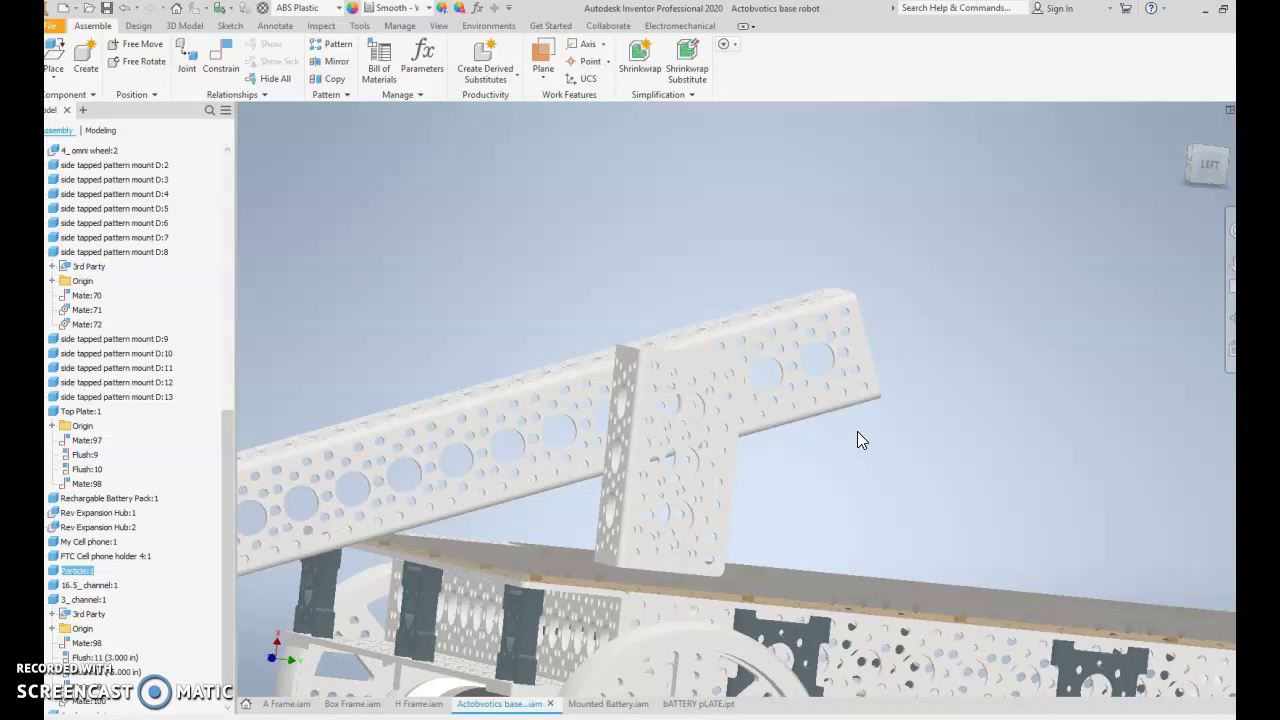
{"action": "left_click", "coordinate": [866, 459]}
Inspect the solid drive wheel and its hub below the frame from the left side
{"action": "left_click_drag", "start_coordinate": [895, 517], "coordinate": [673, 318]}
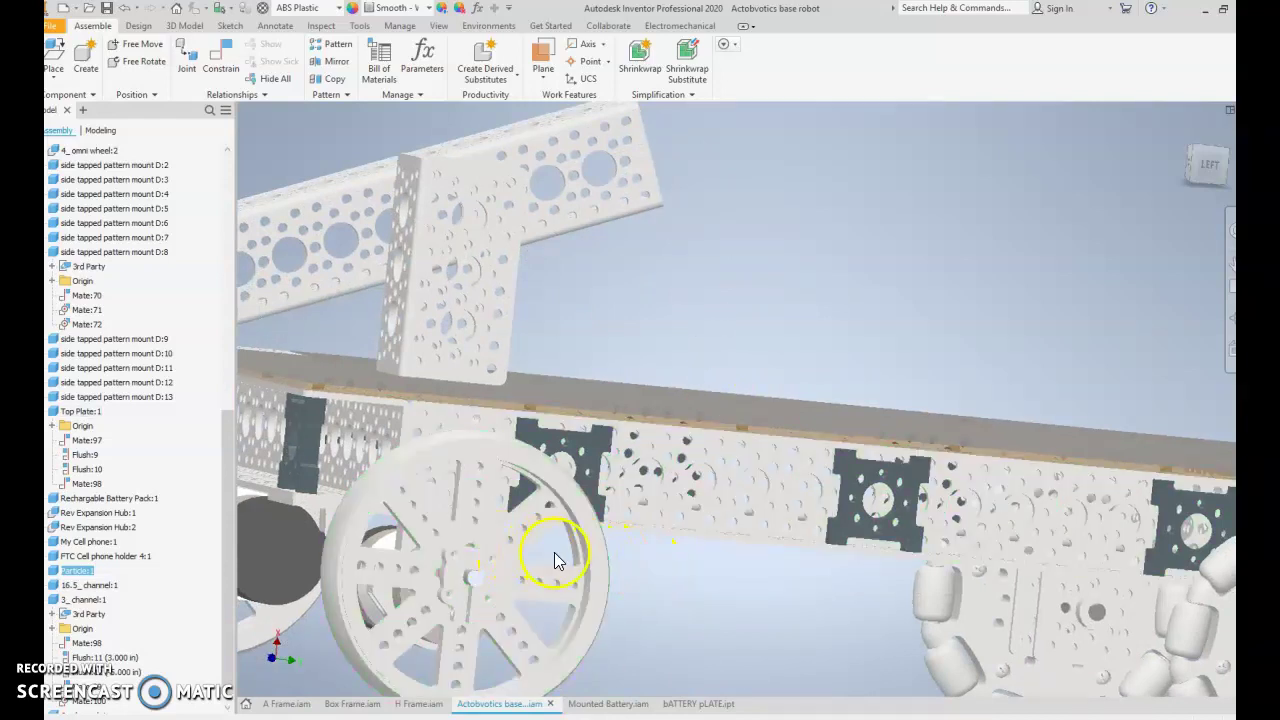
{"action": "left_click_drag", "start_coordinate": [636, 545], "coordinate": [726, 560]}
{"action": "left_click", "coordinate": [737, 531]}
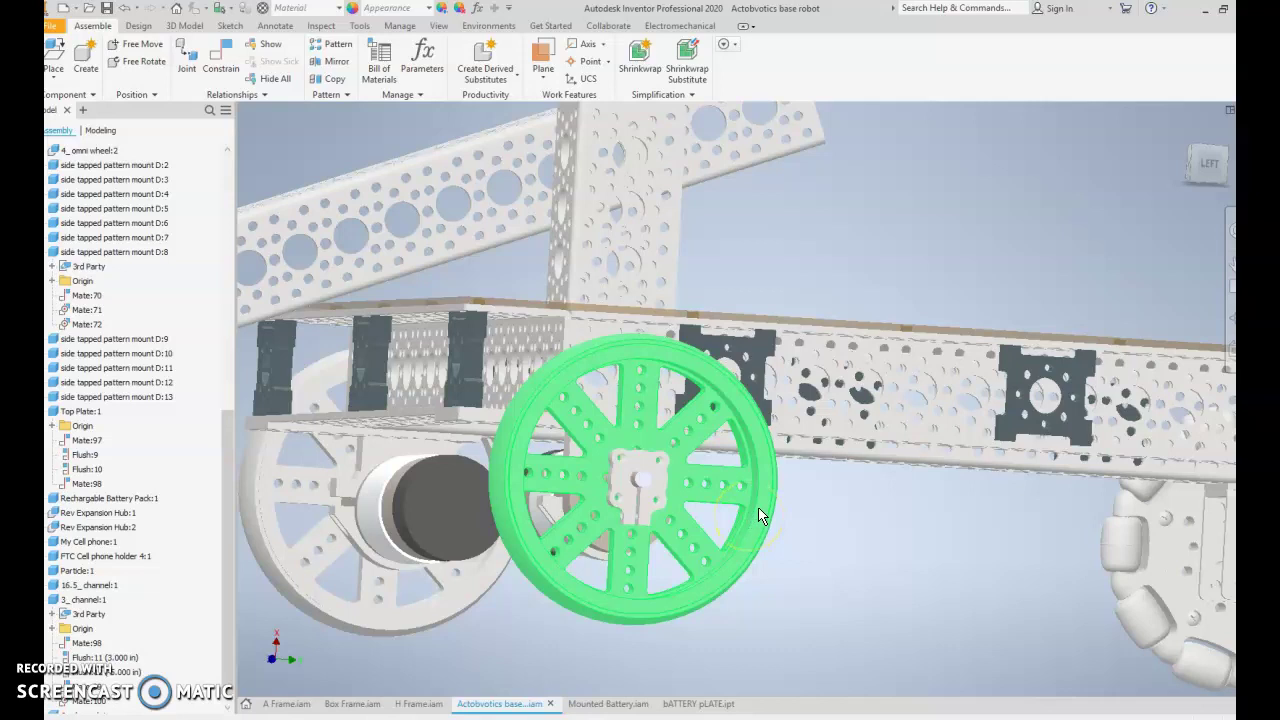
{"action": "left_click", "coordinate": [655, 470]}
{"action": "left_click", "coordinate": [658, 468]}
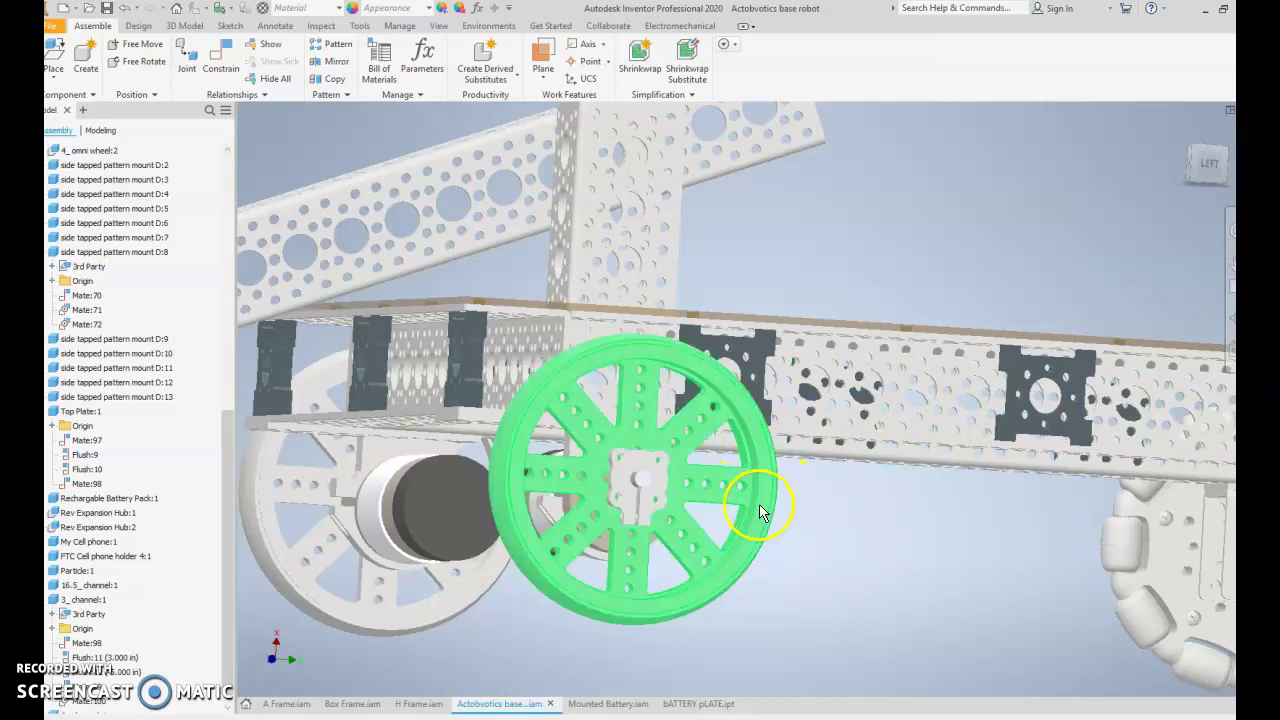